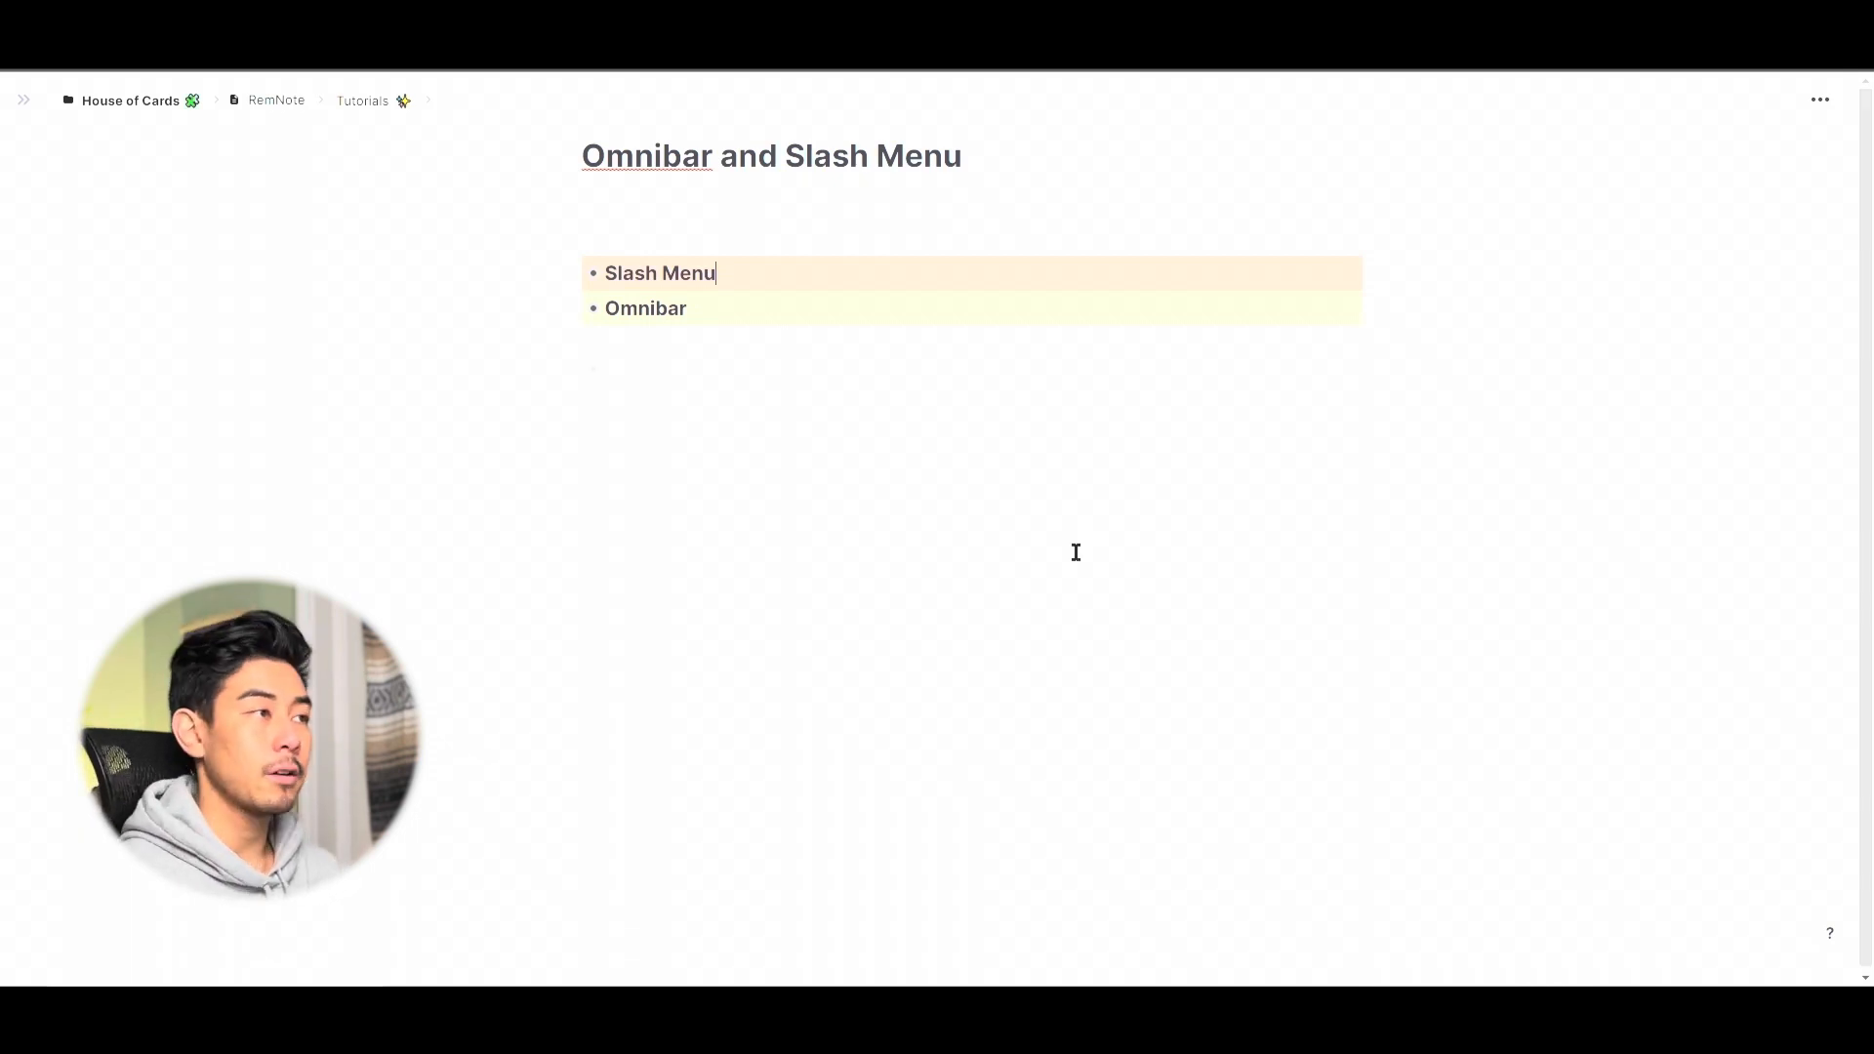
# Expand the Slash Menu bullet and add an empty bullet below "all of RemNote's editor features".
pyautogui.hotkey('ctrl', 'Down')
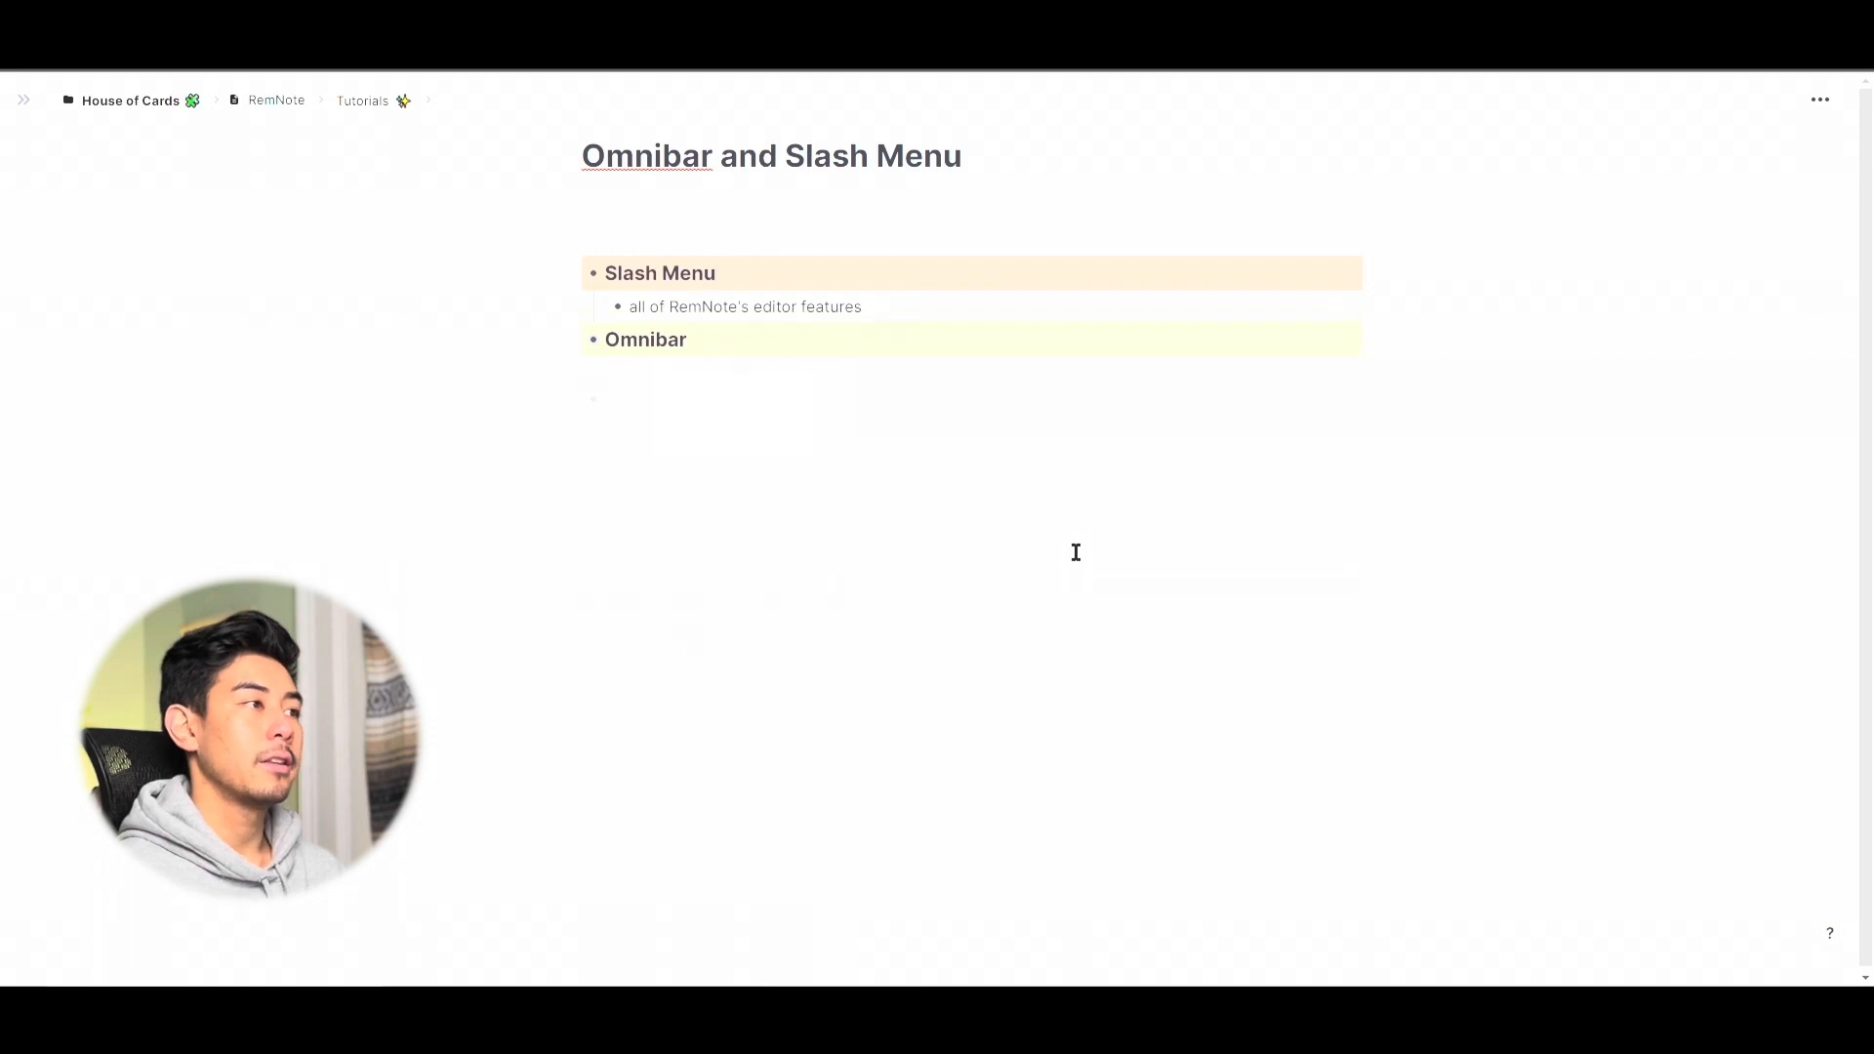
pyautogui.press('Down')
pyautogui.hotkey('ctrl', 'a')
pyautogui.press('Right')
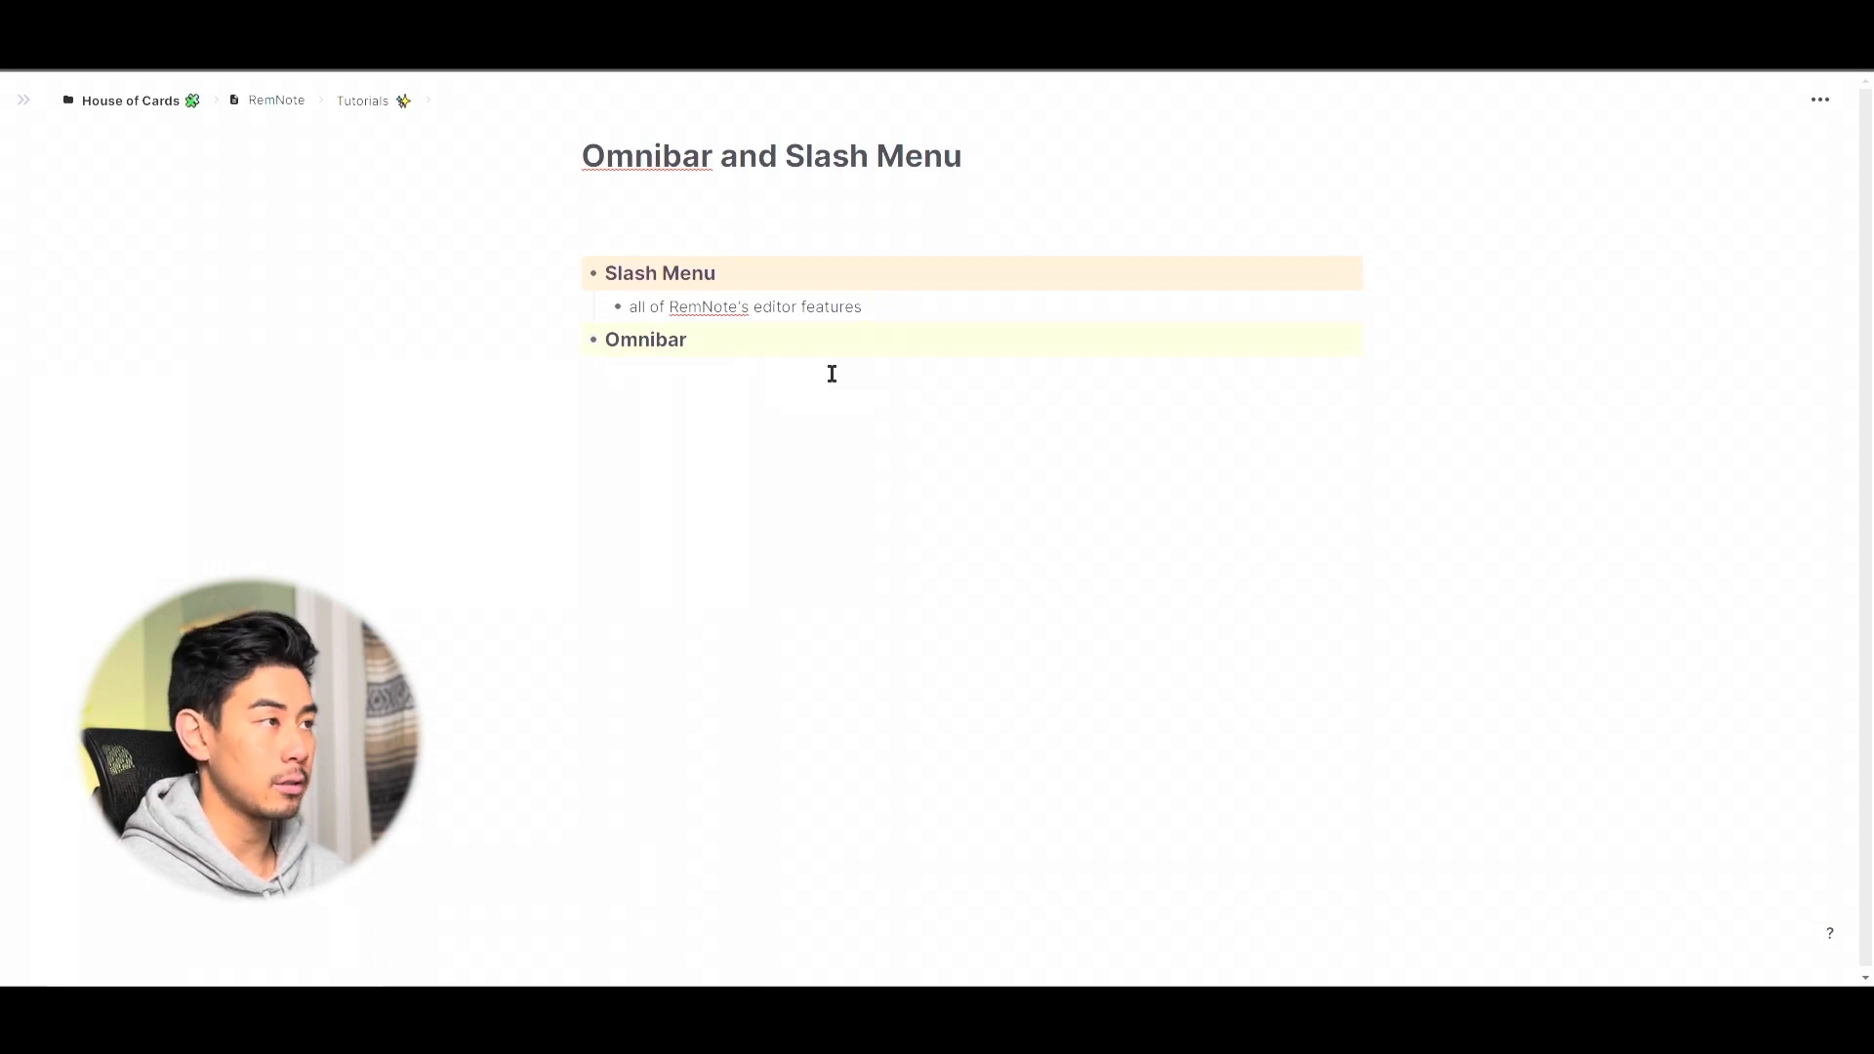
pyautogui.press('Return')
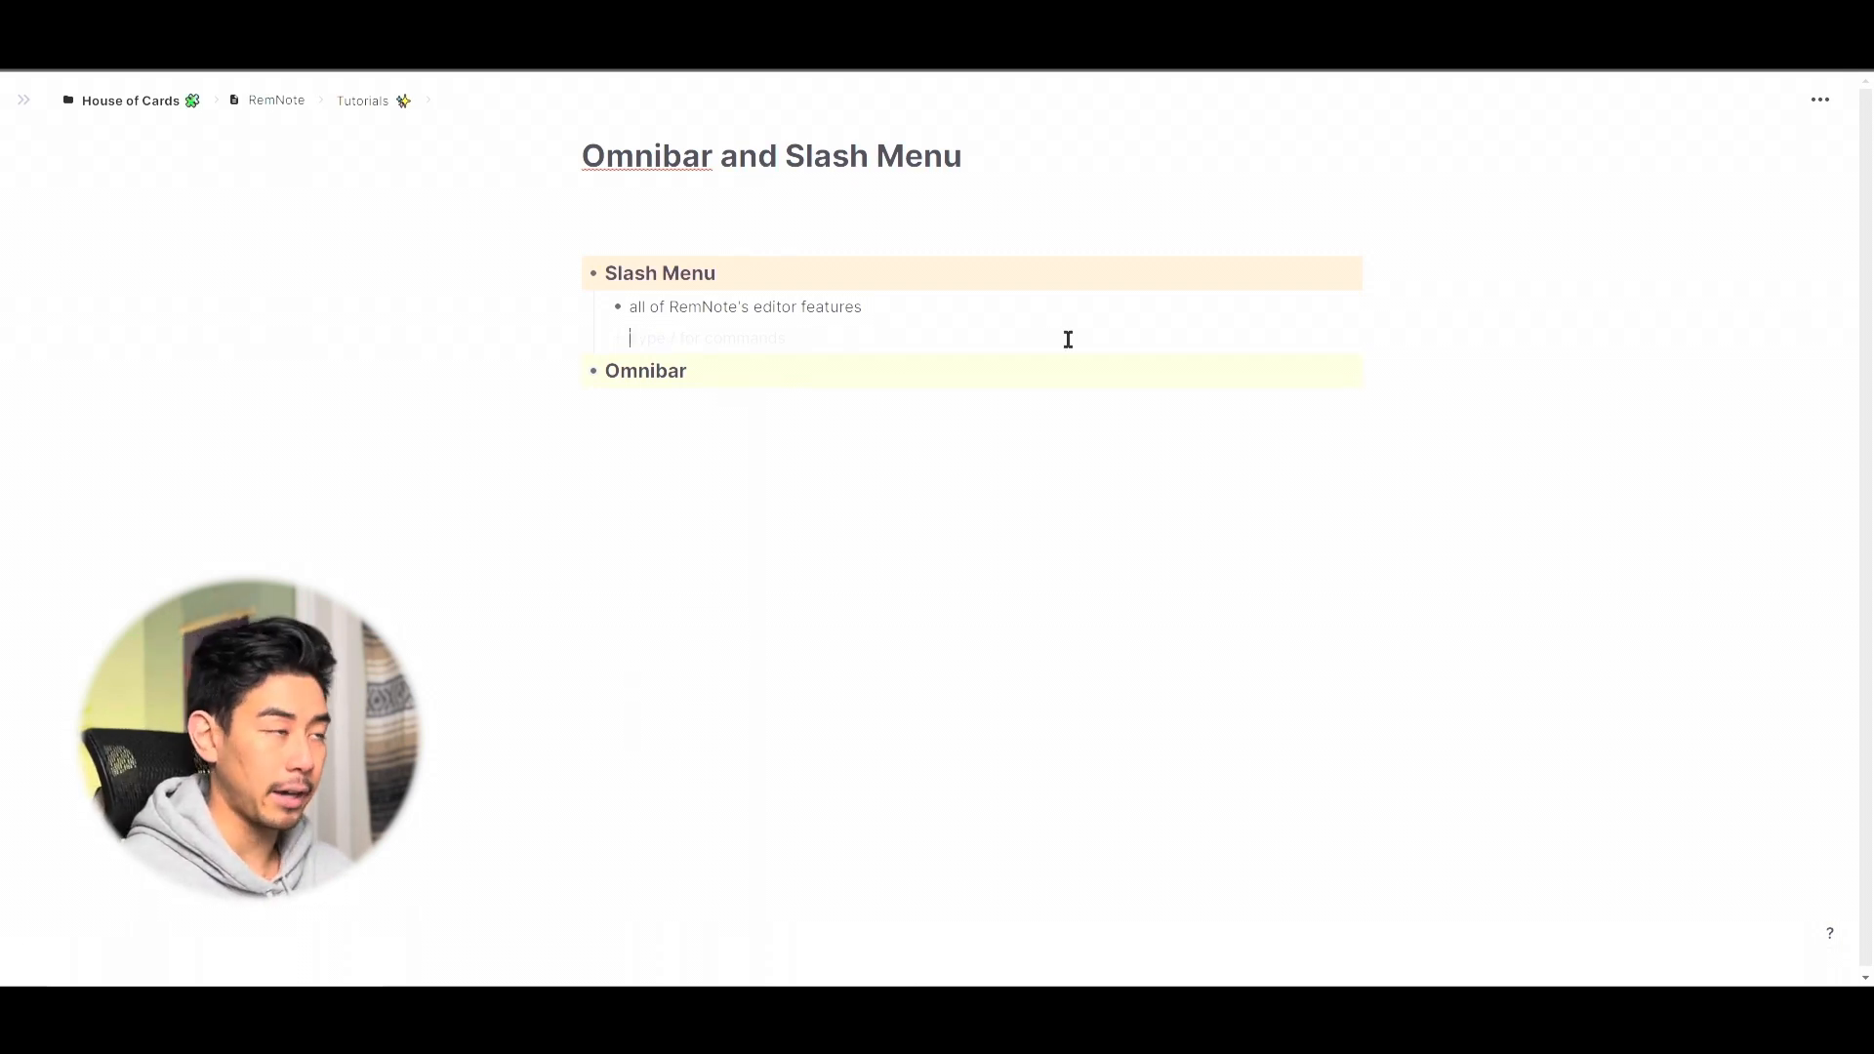
# Insert the current time into the empty bullet under Slash Menu with a slash command.
pyautogui.write('/')
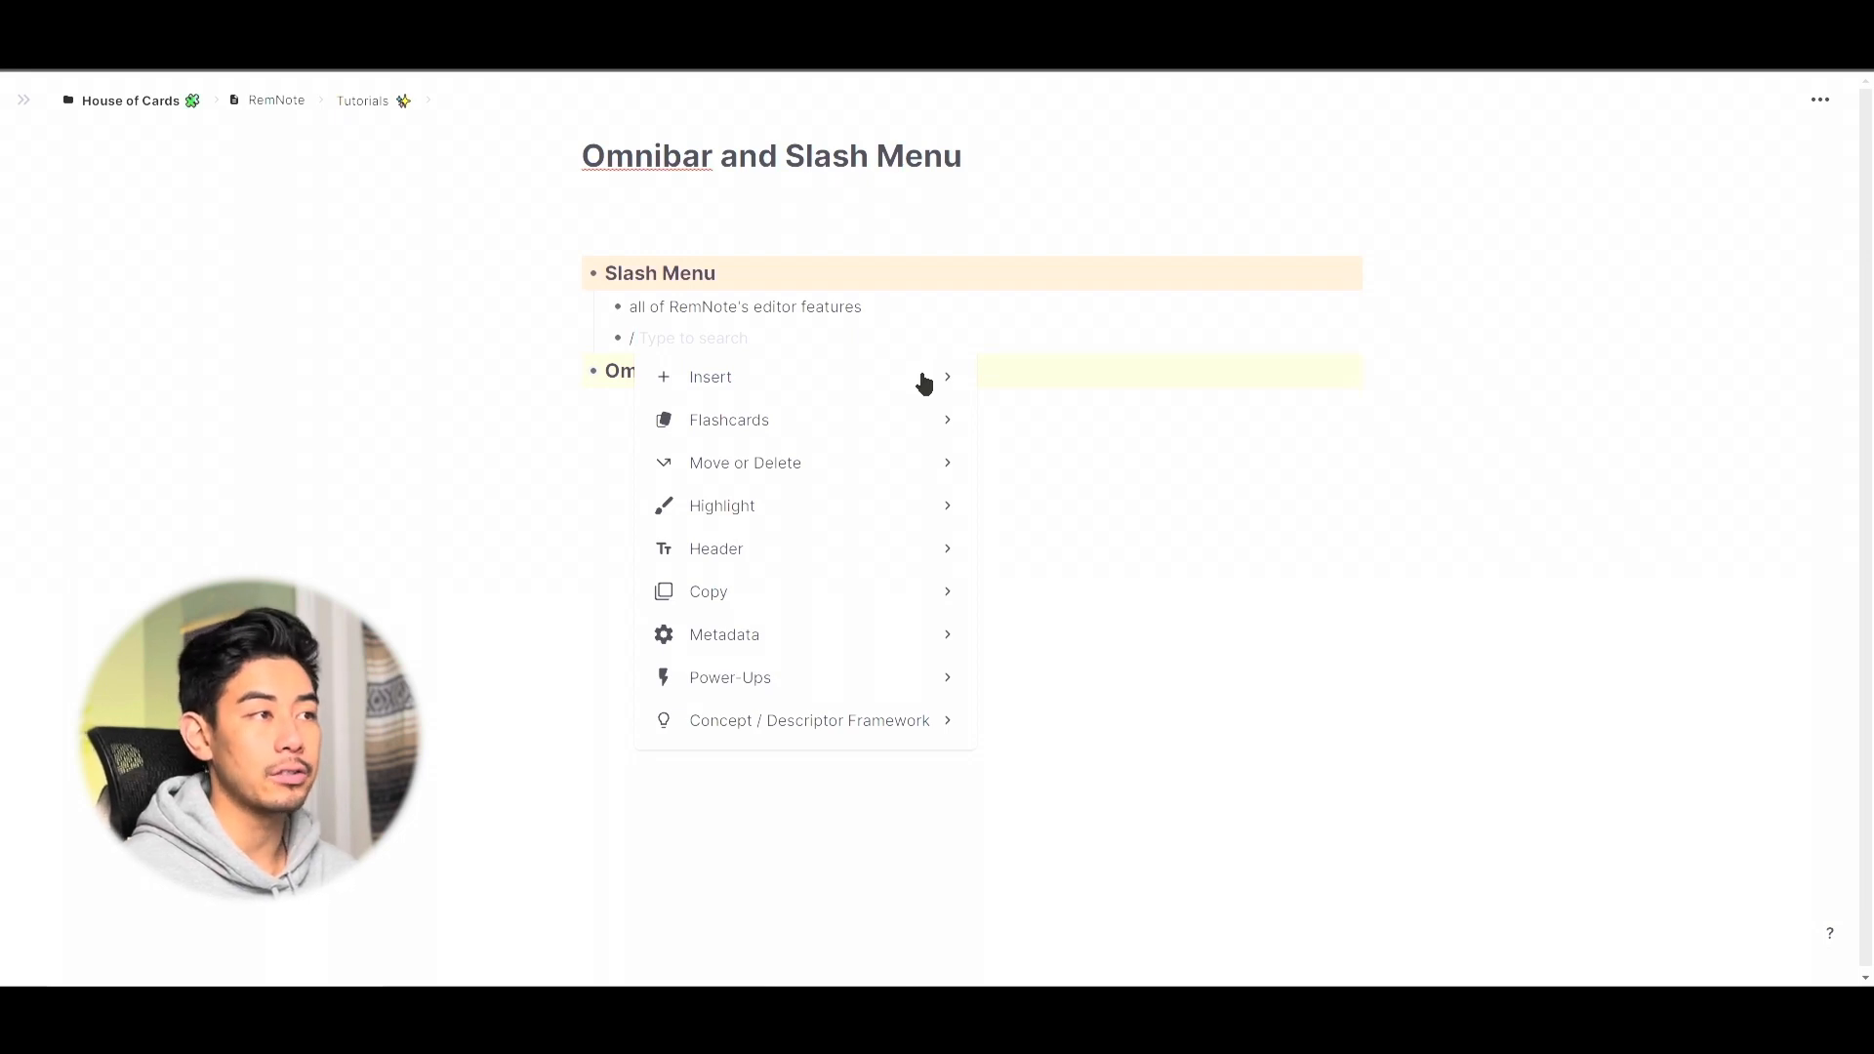
pyautogui.click(922, 377)
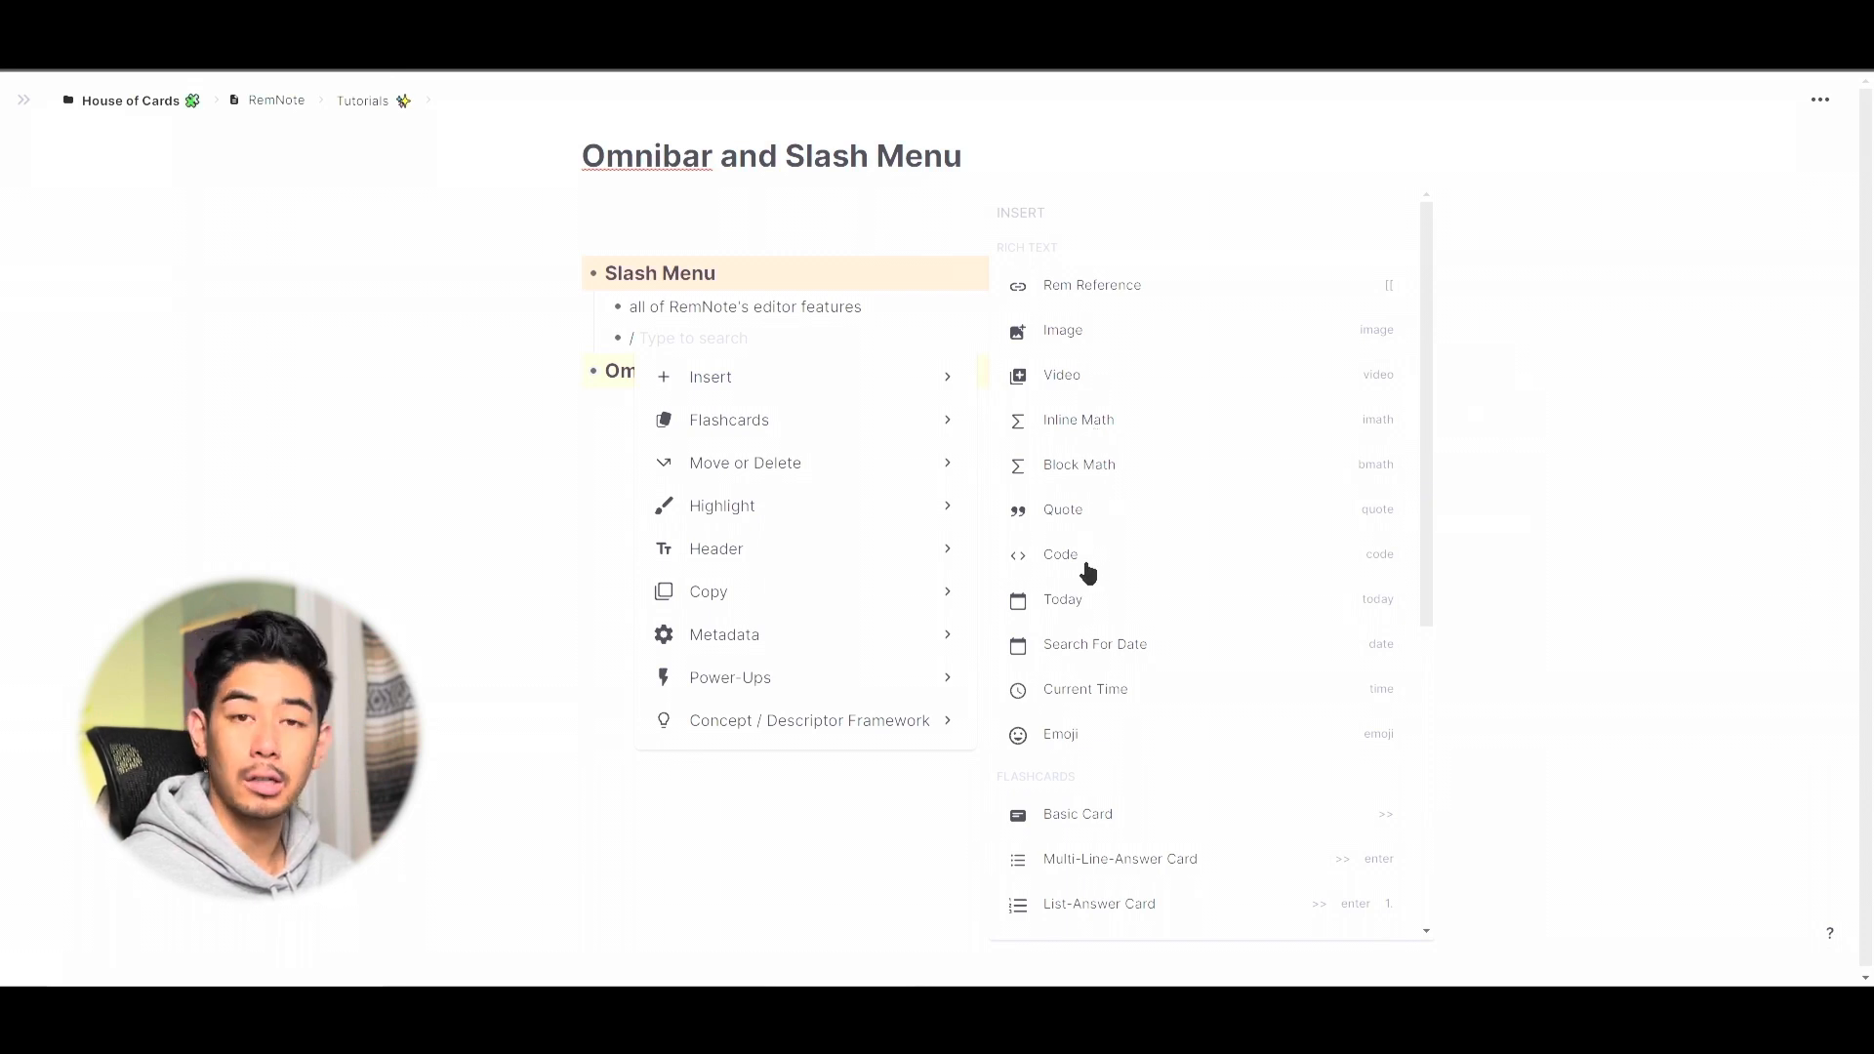
pyautogui.scroll(-1, 1217, 568)
pyautogui.scroll(2, 1210, 561)
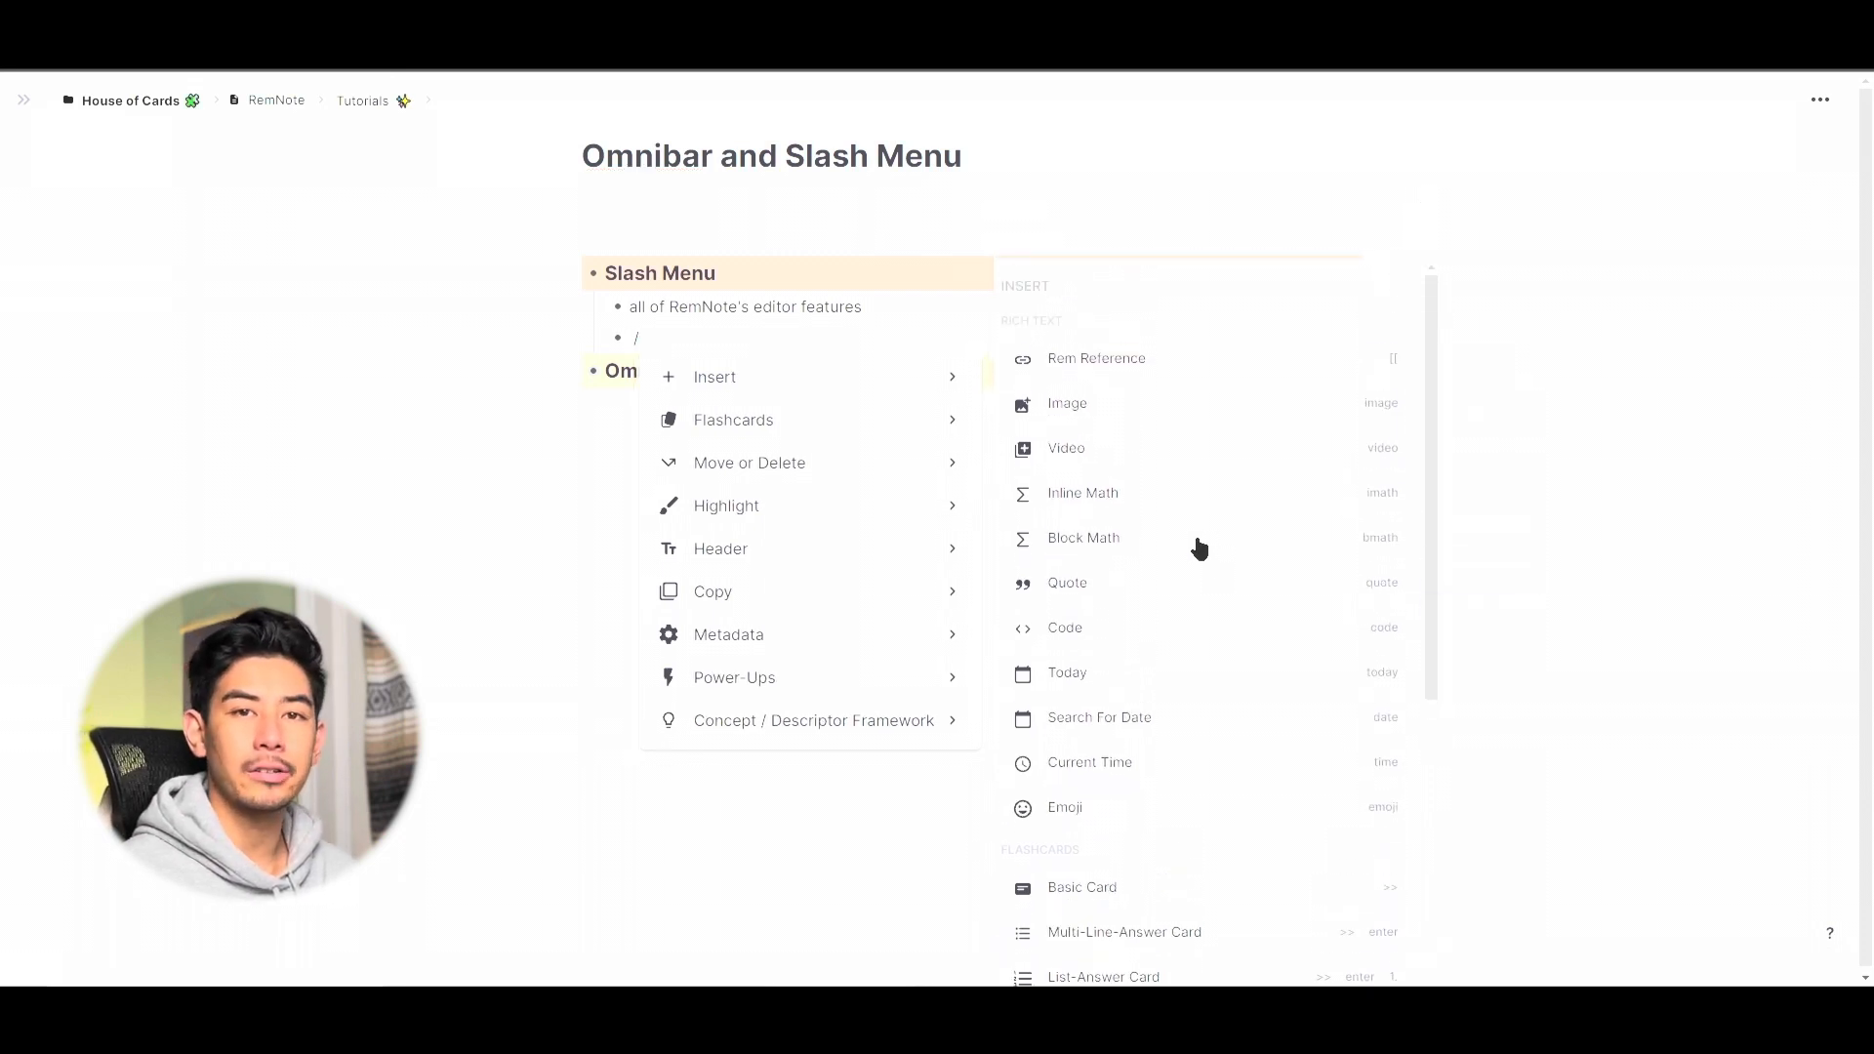
pyautogui.scroll(-2, 1191, 549)
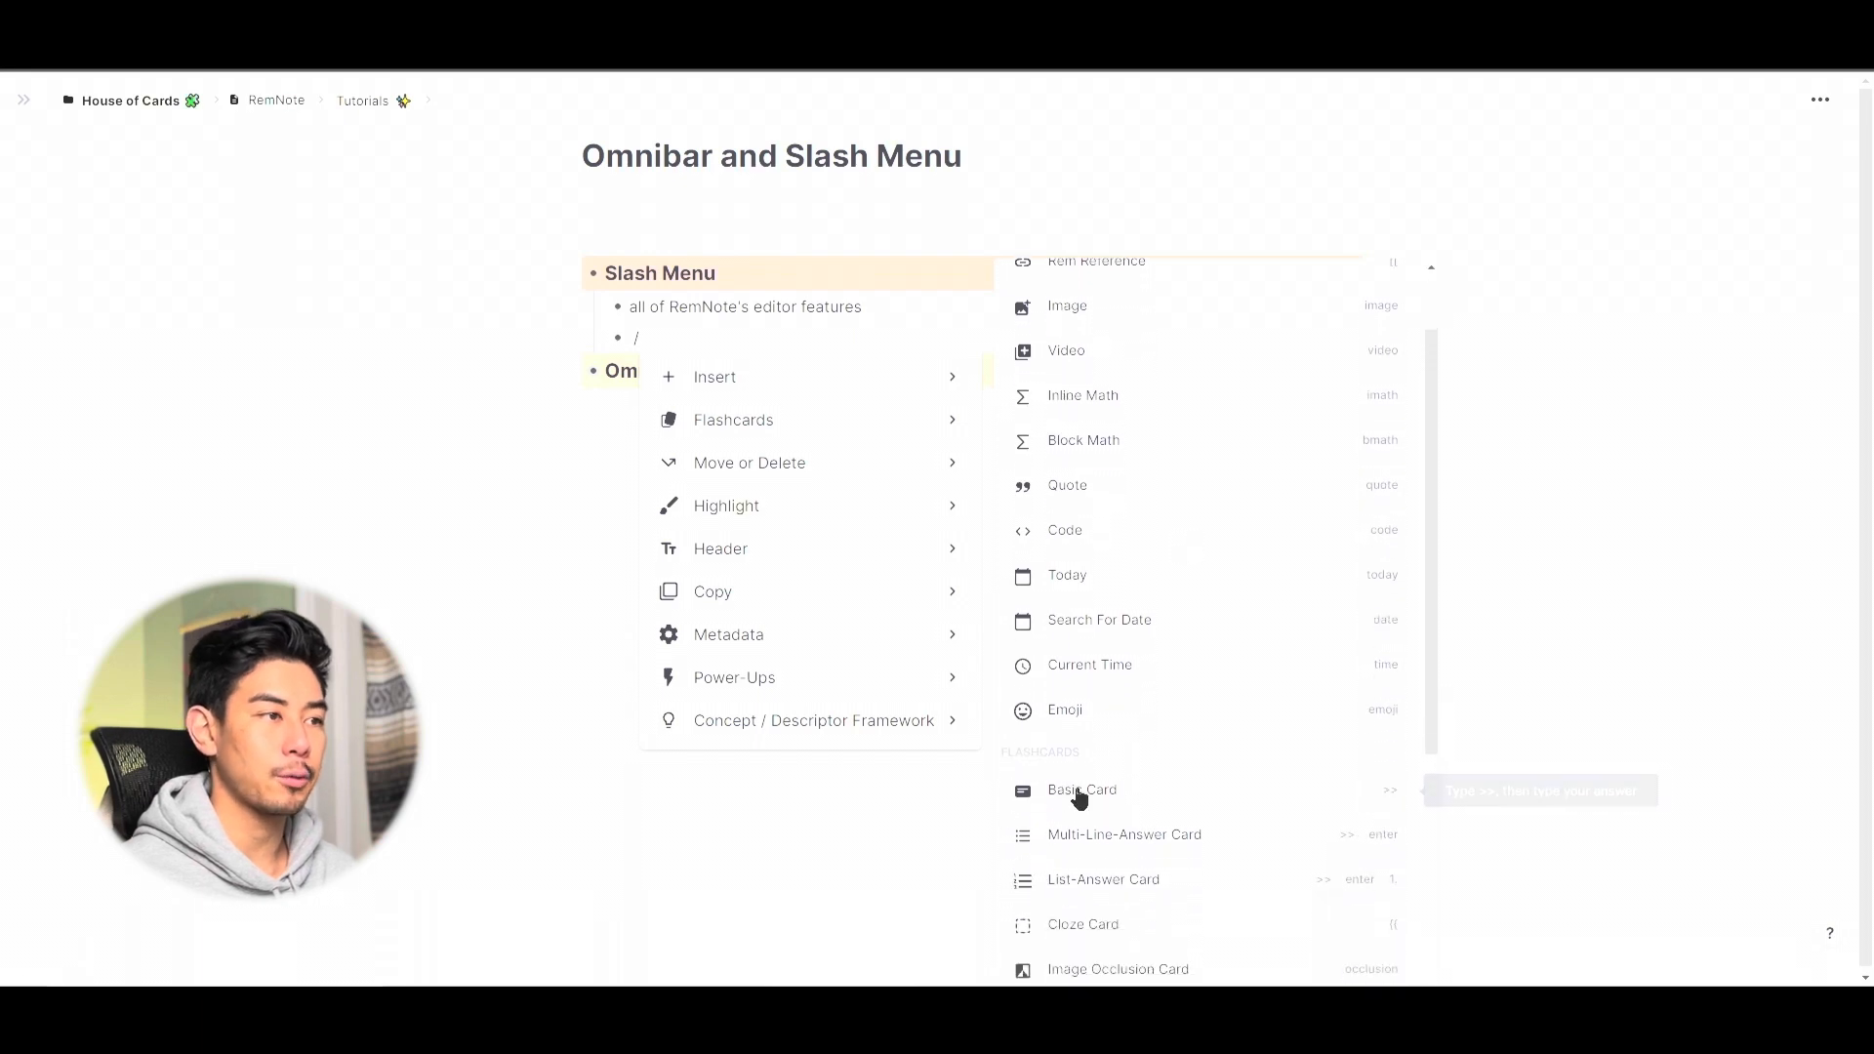
pyautogui.click(1116, 671)
# Add a bullet below the time and examine the slash command categories, from Flashcards and Header to Metadata and Concept / Descriptor Framework.
pyautogui.press('Return')
pyautogui.write('/')
pyautogui.moveTo(885, 456)
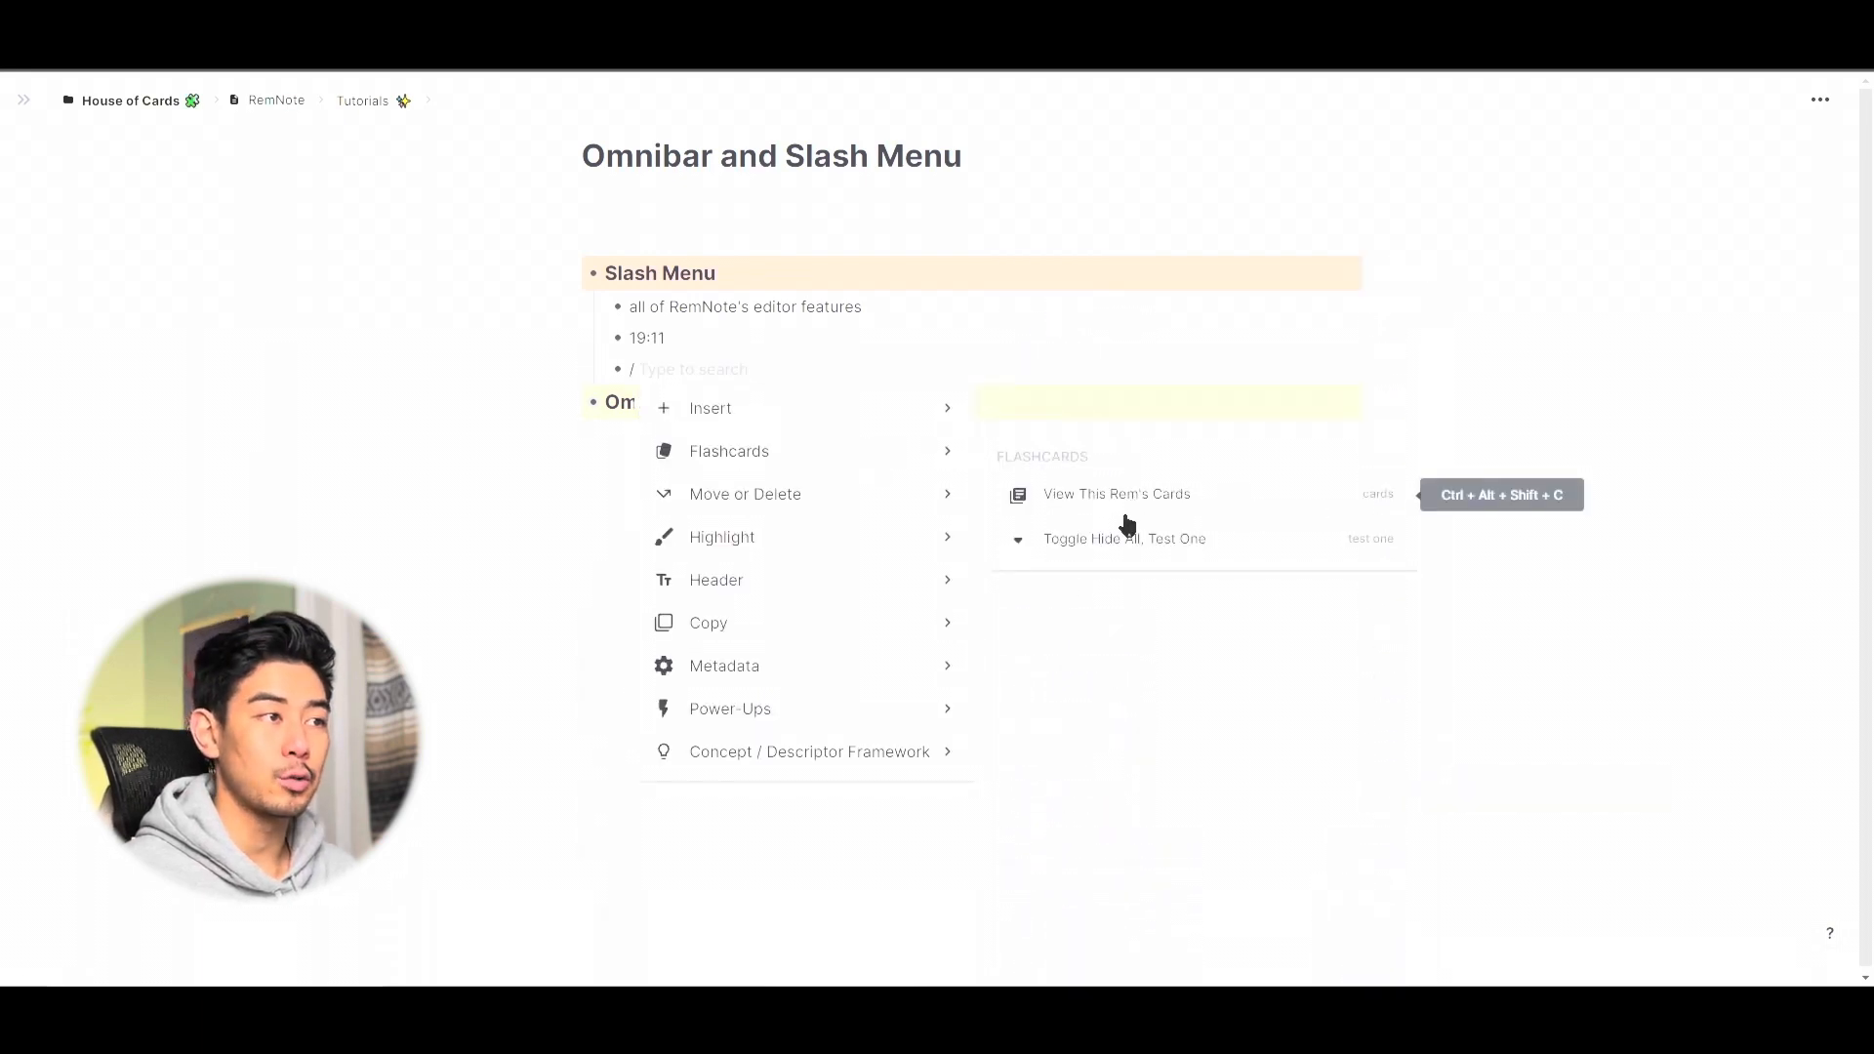
pyautogui.moveTo(835, 495)
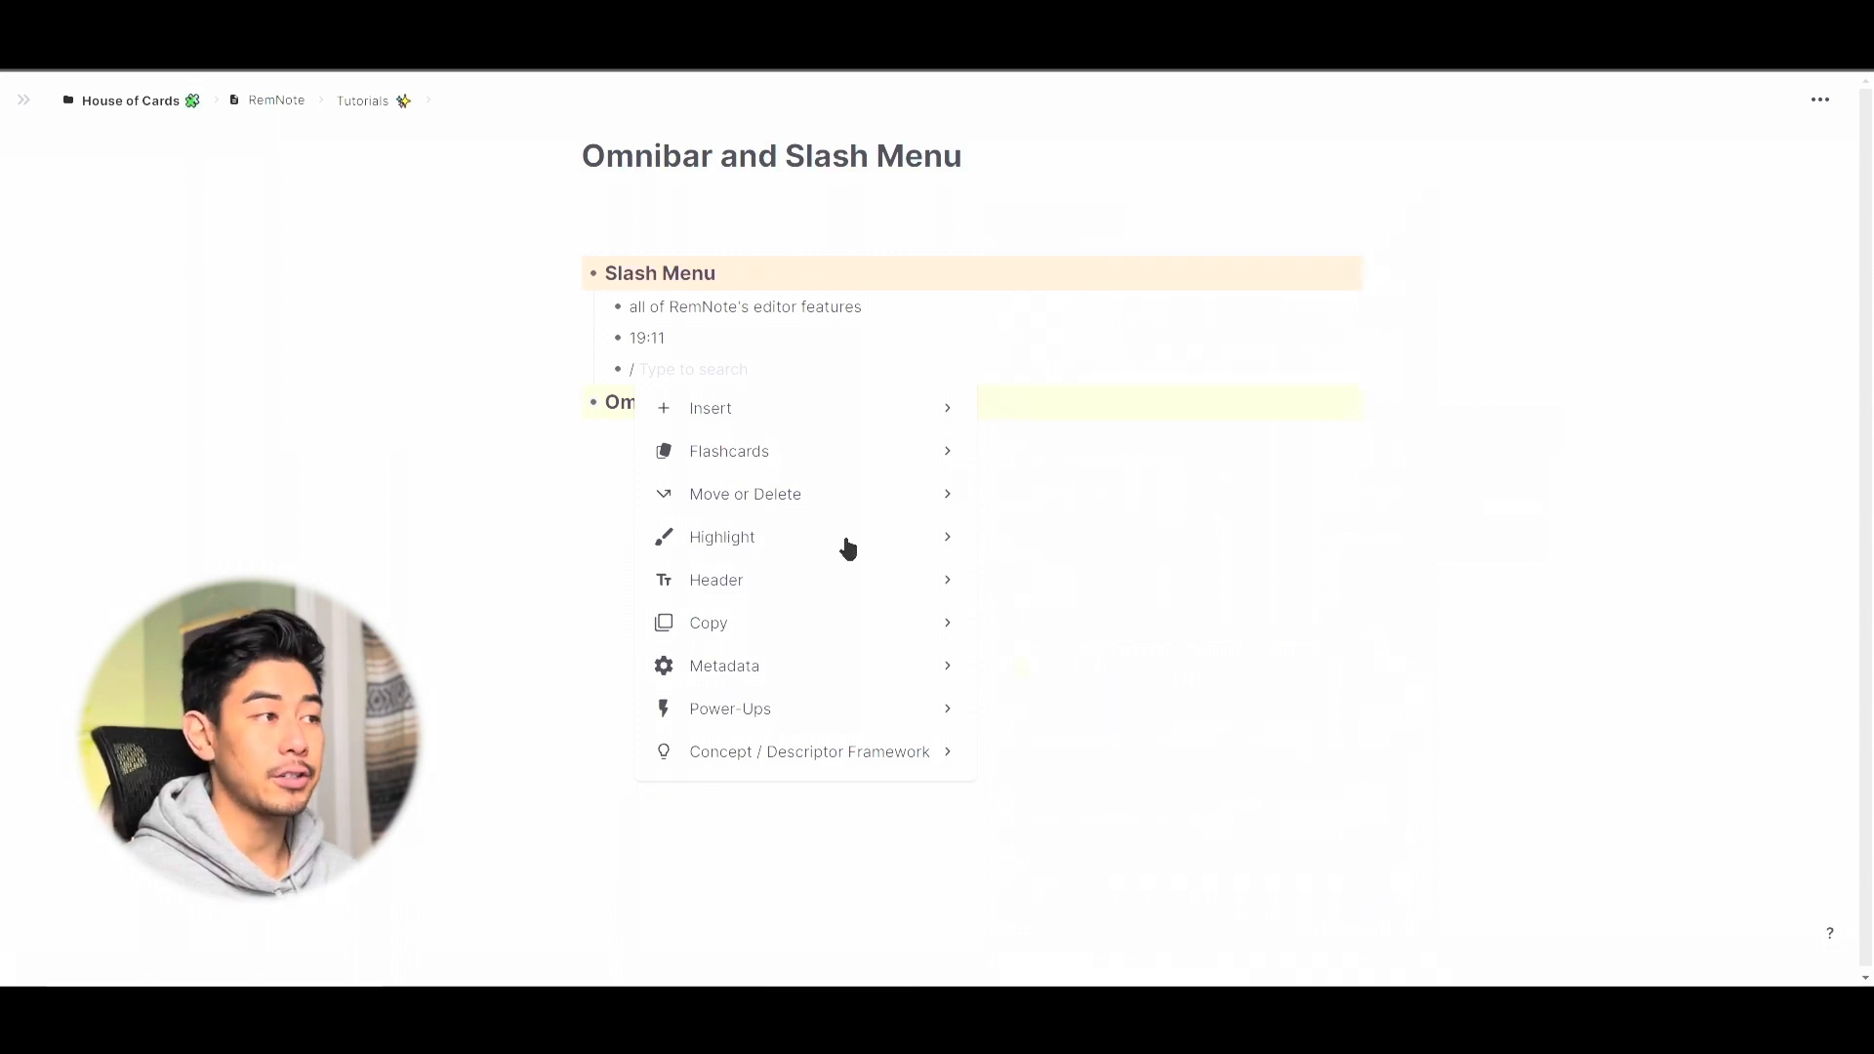
pyautogui.moveTo(790, 592)
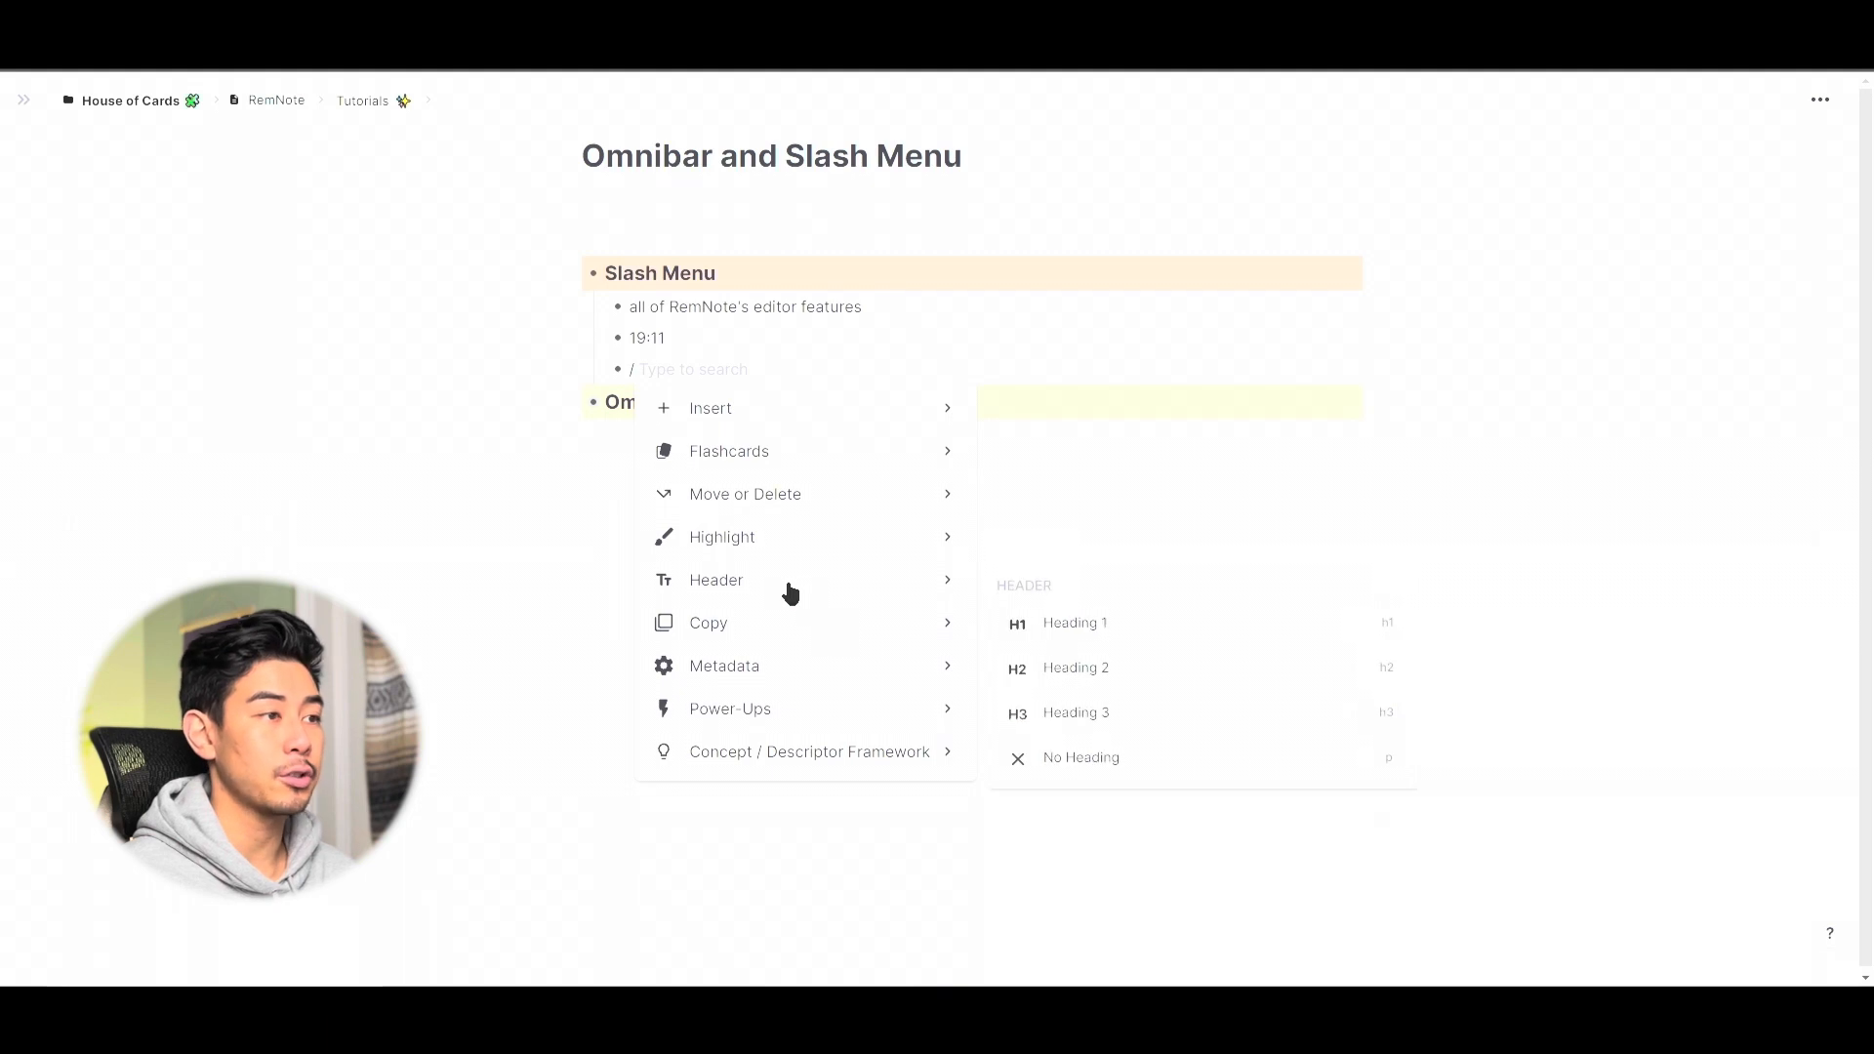
pyautogui.moveTo(878, 640)
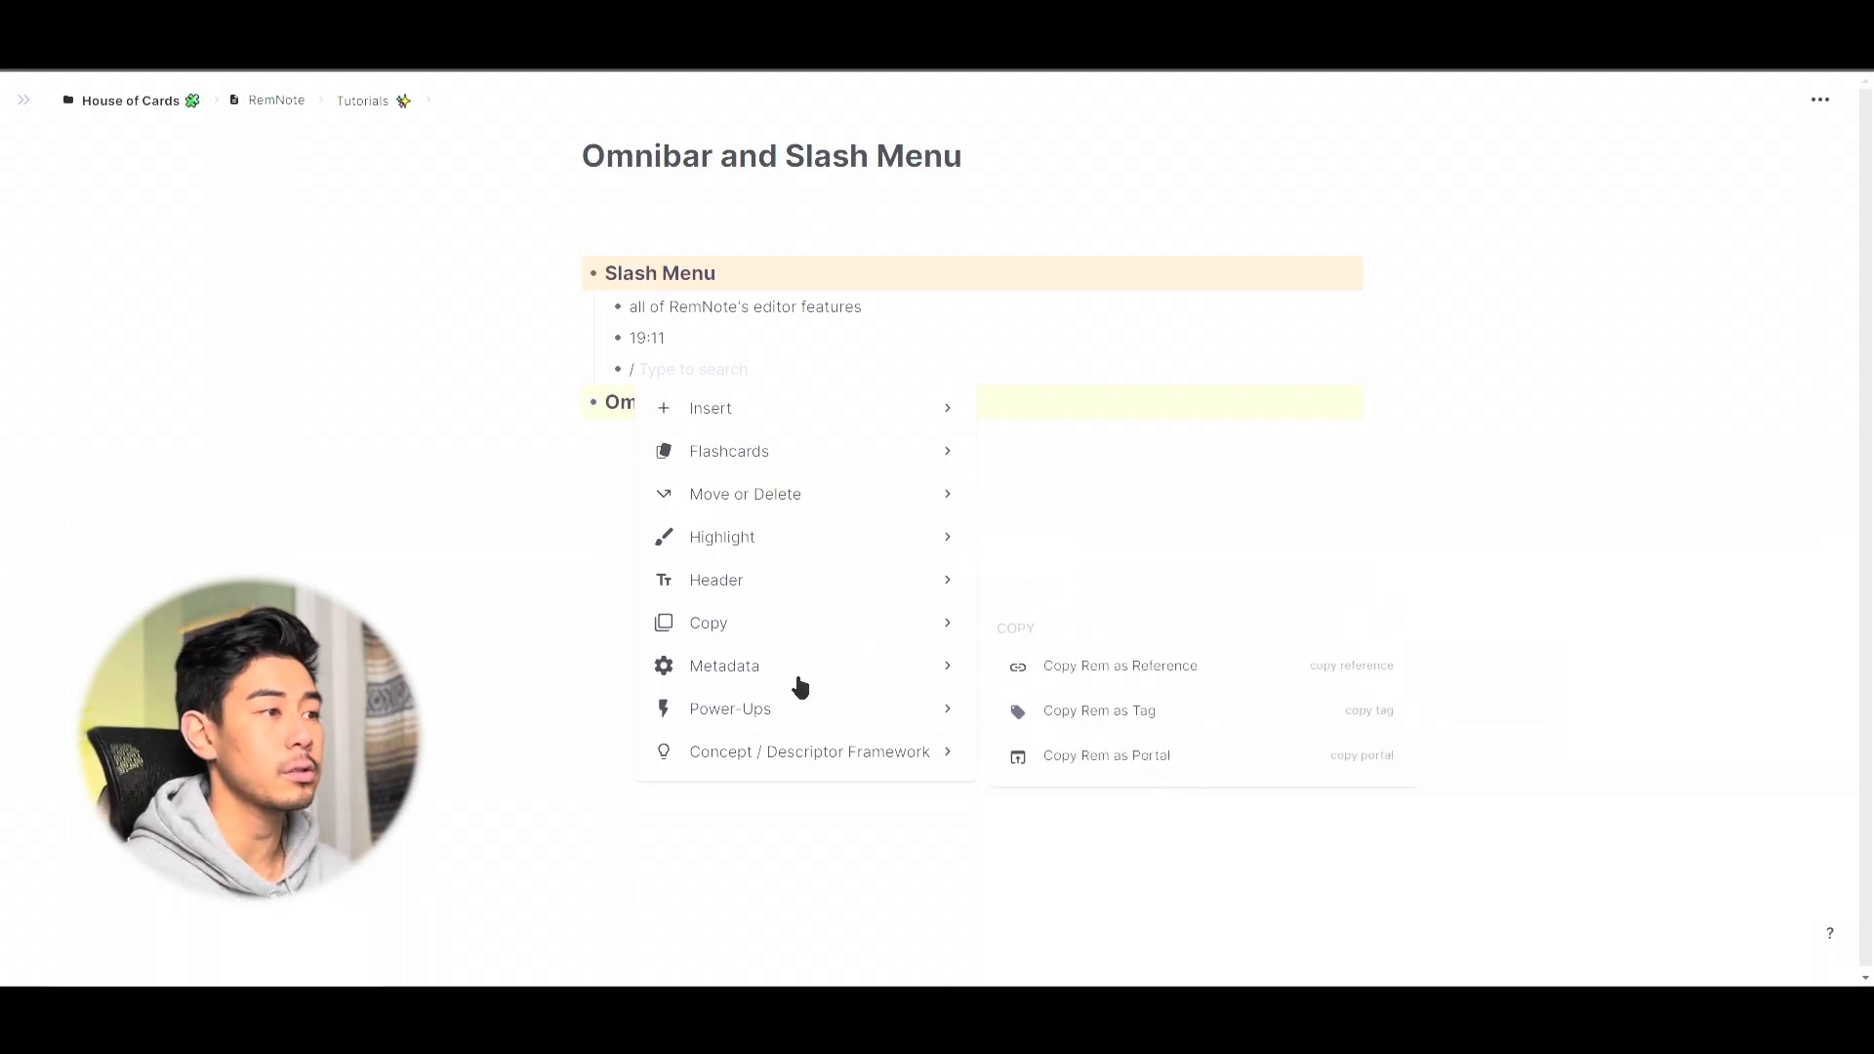
pyautogui.moveTo(800, 685)
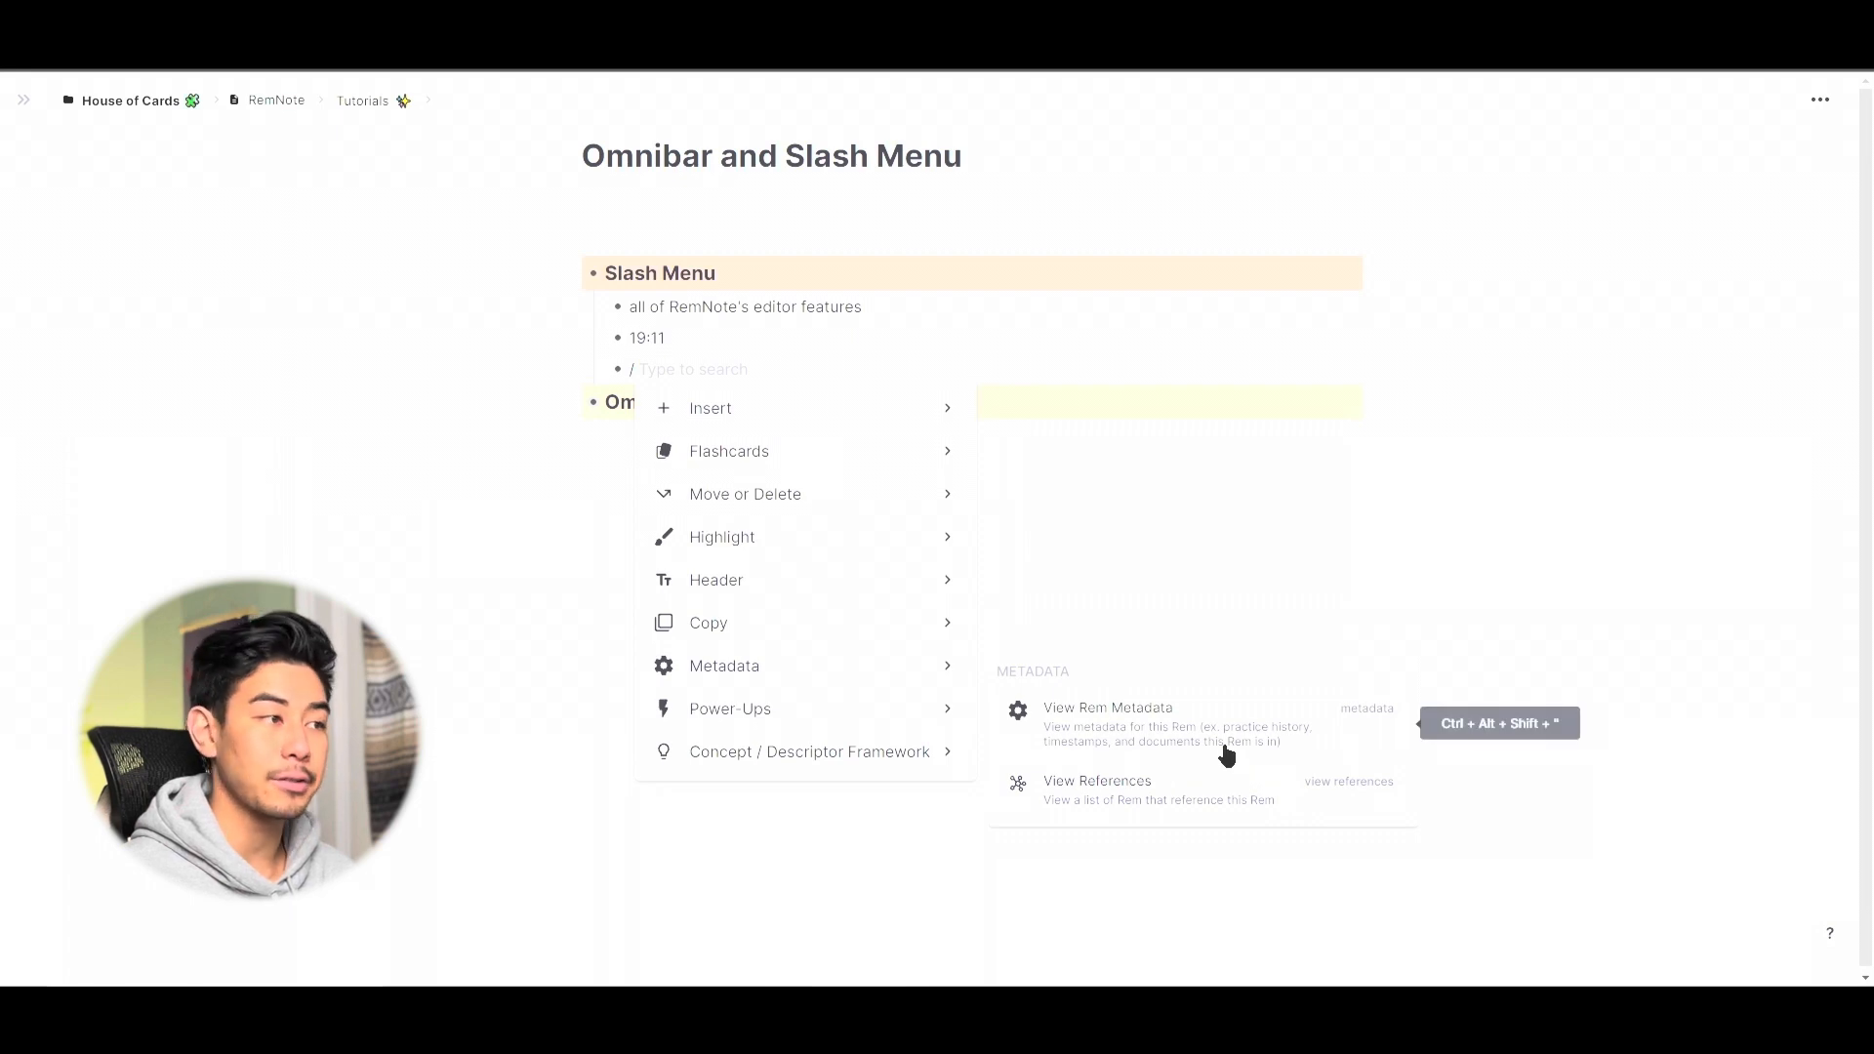
pyautogui.moveTo(802, 718)
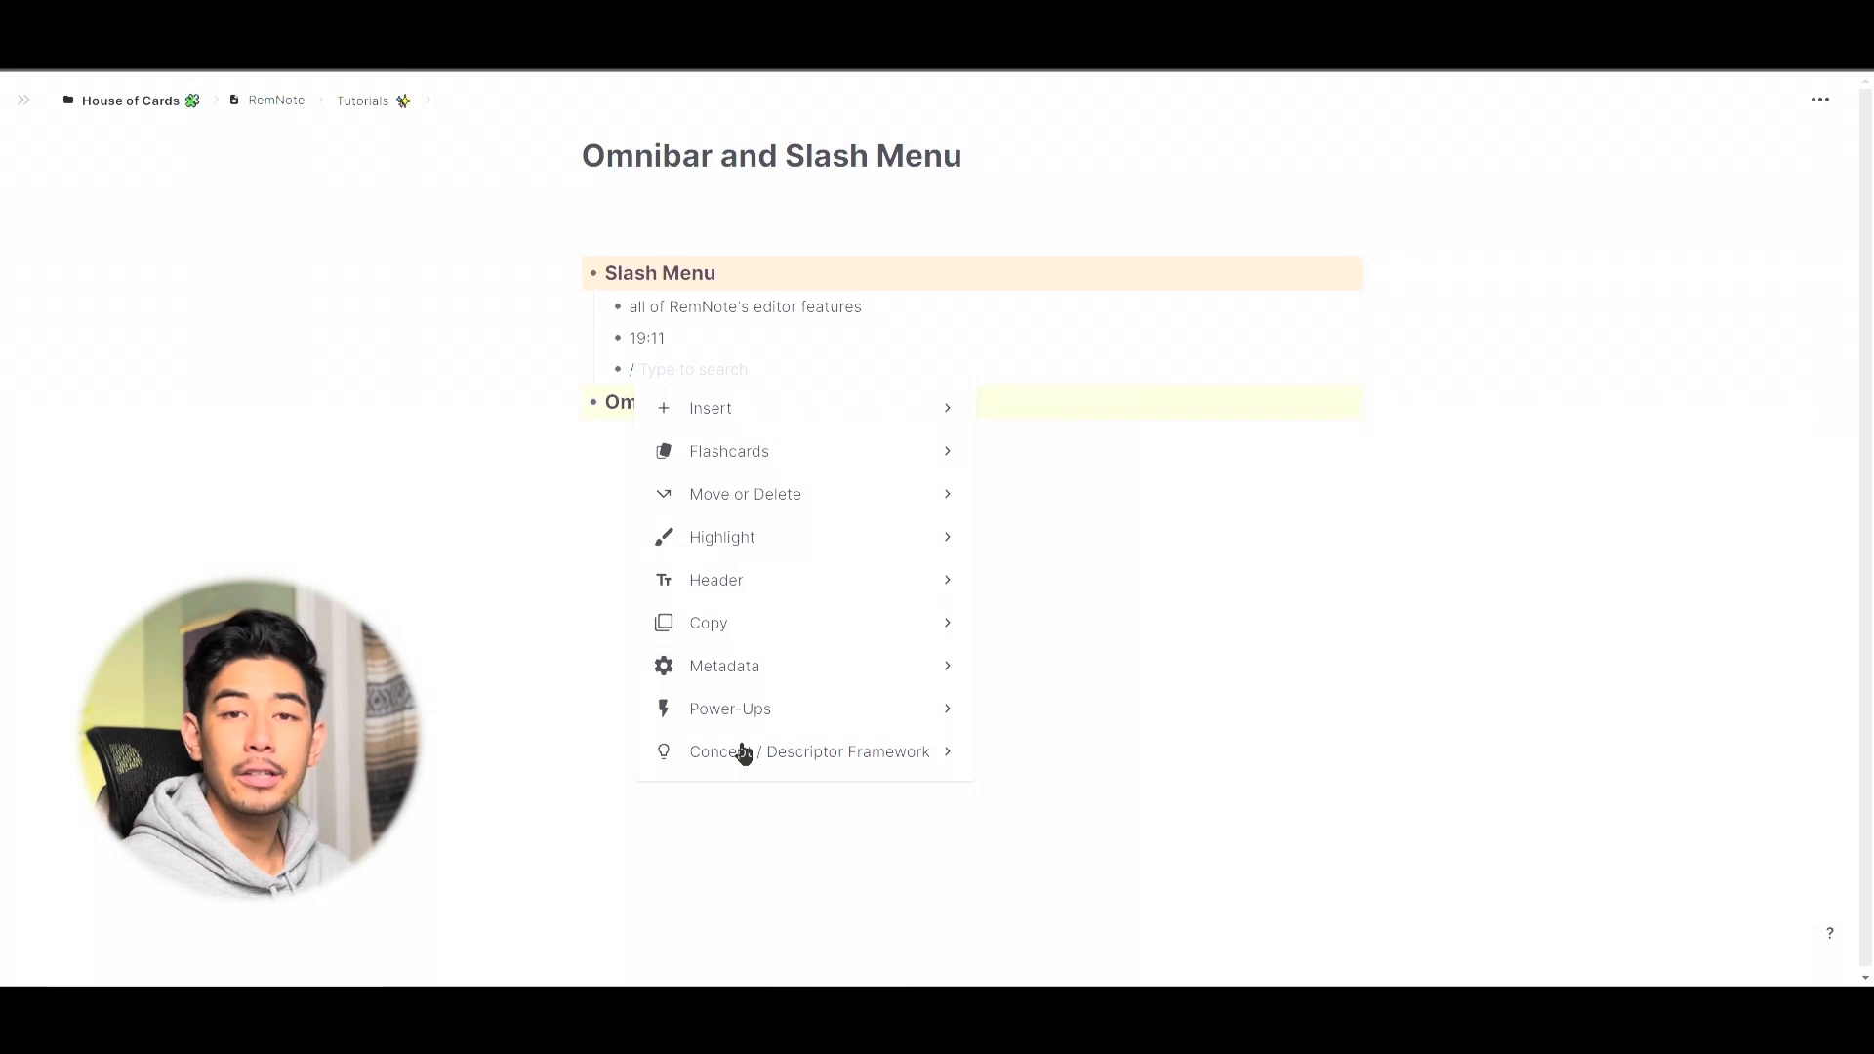
pyautogui.moveTo(853, 774)
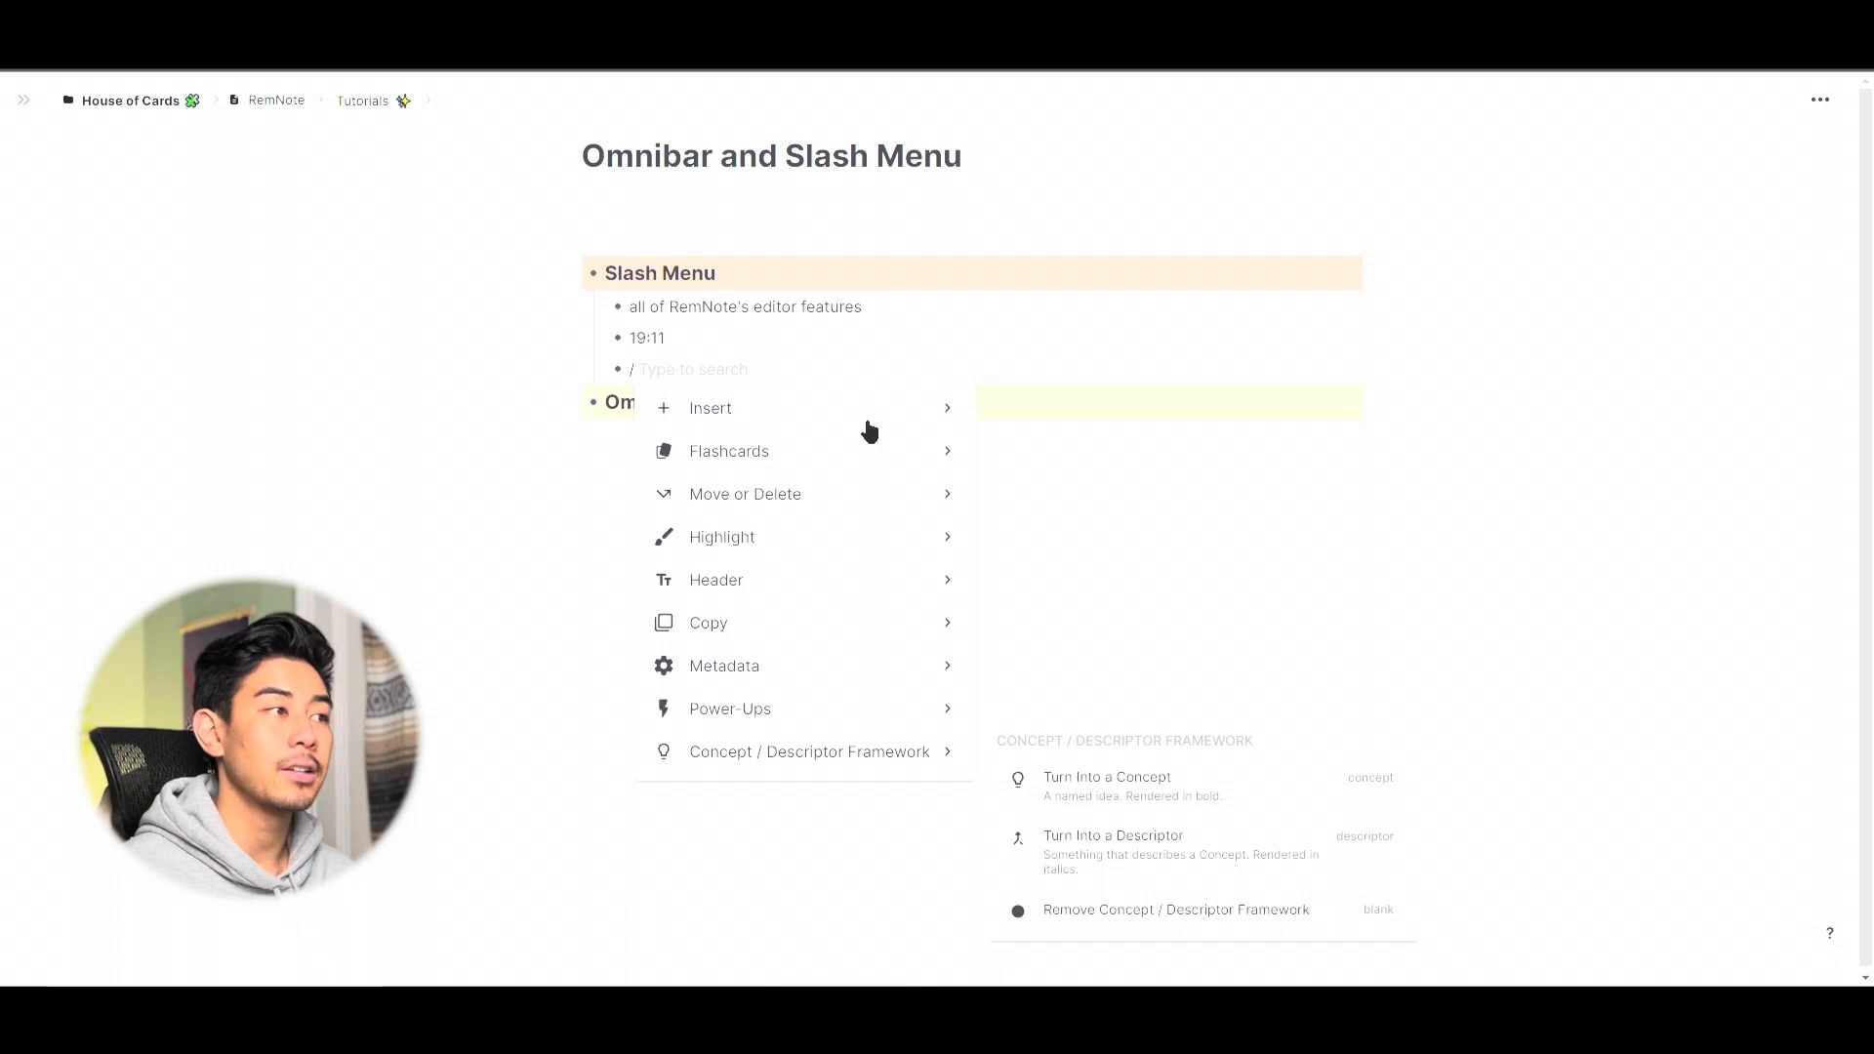
pyautogui.moveTo(715, 548)
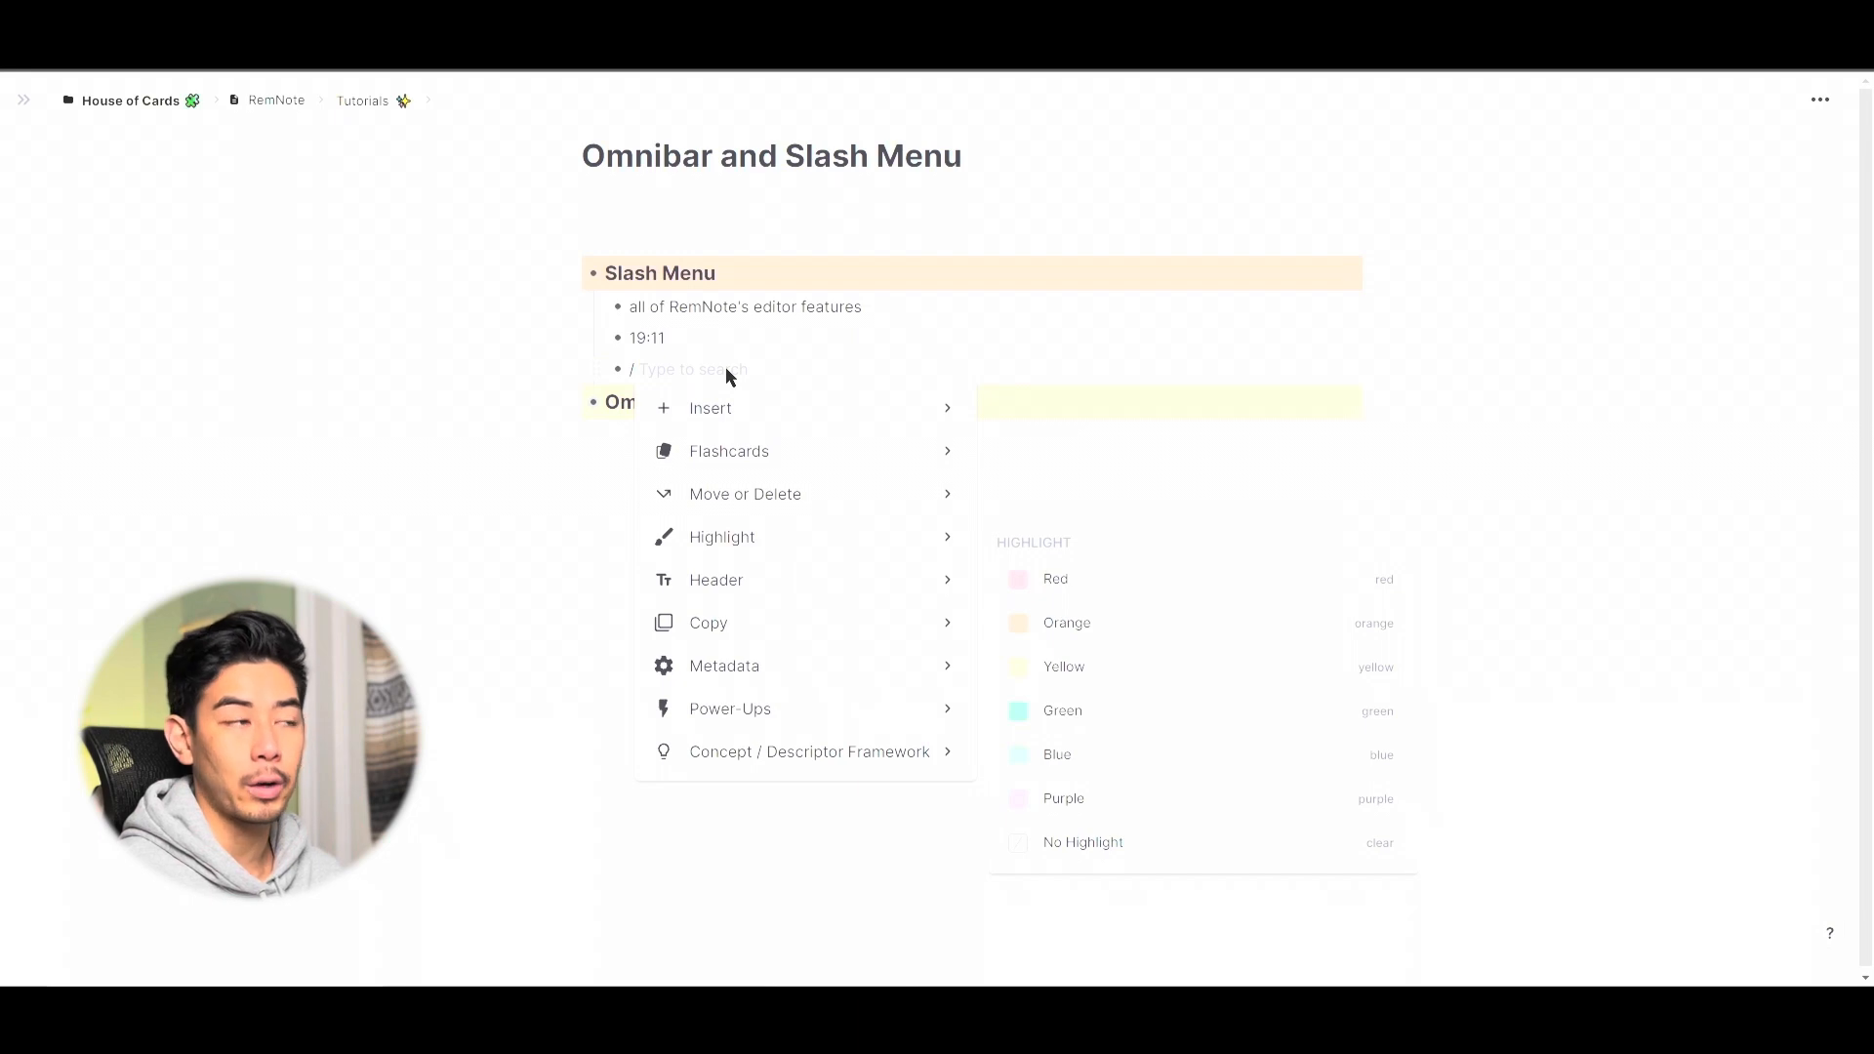
# Highlight the empty bullet below the time red with the slash command, and add another empty bullet above it.
pyautogui.write('red')
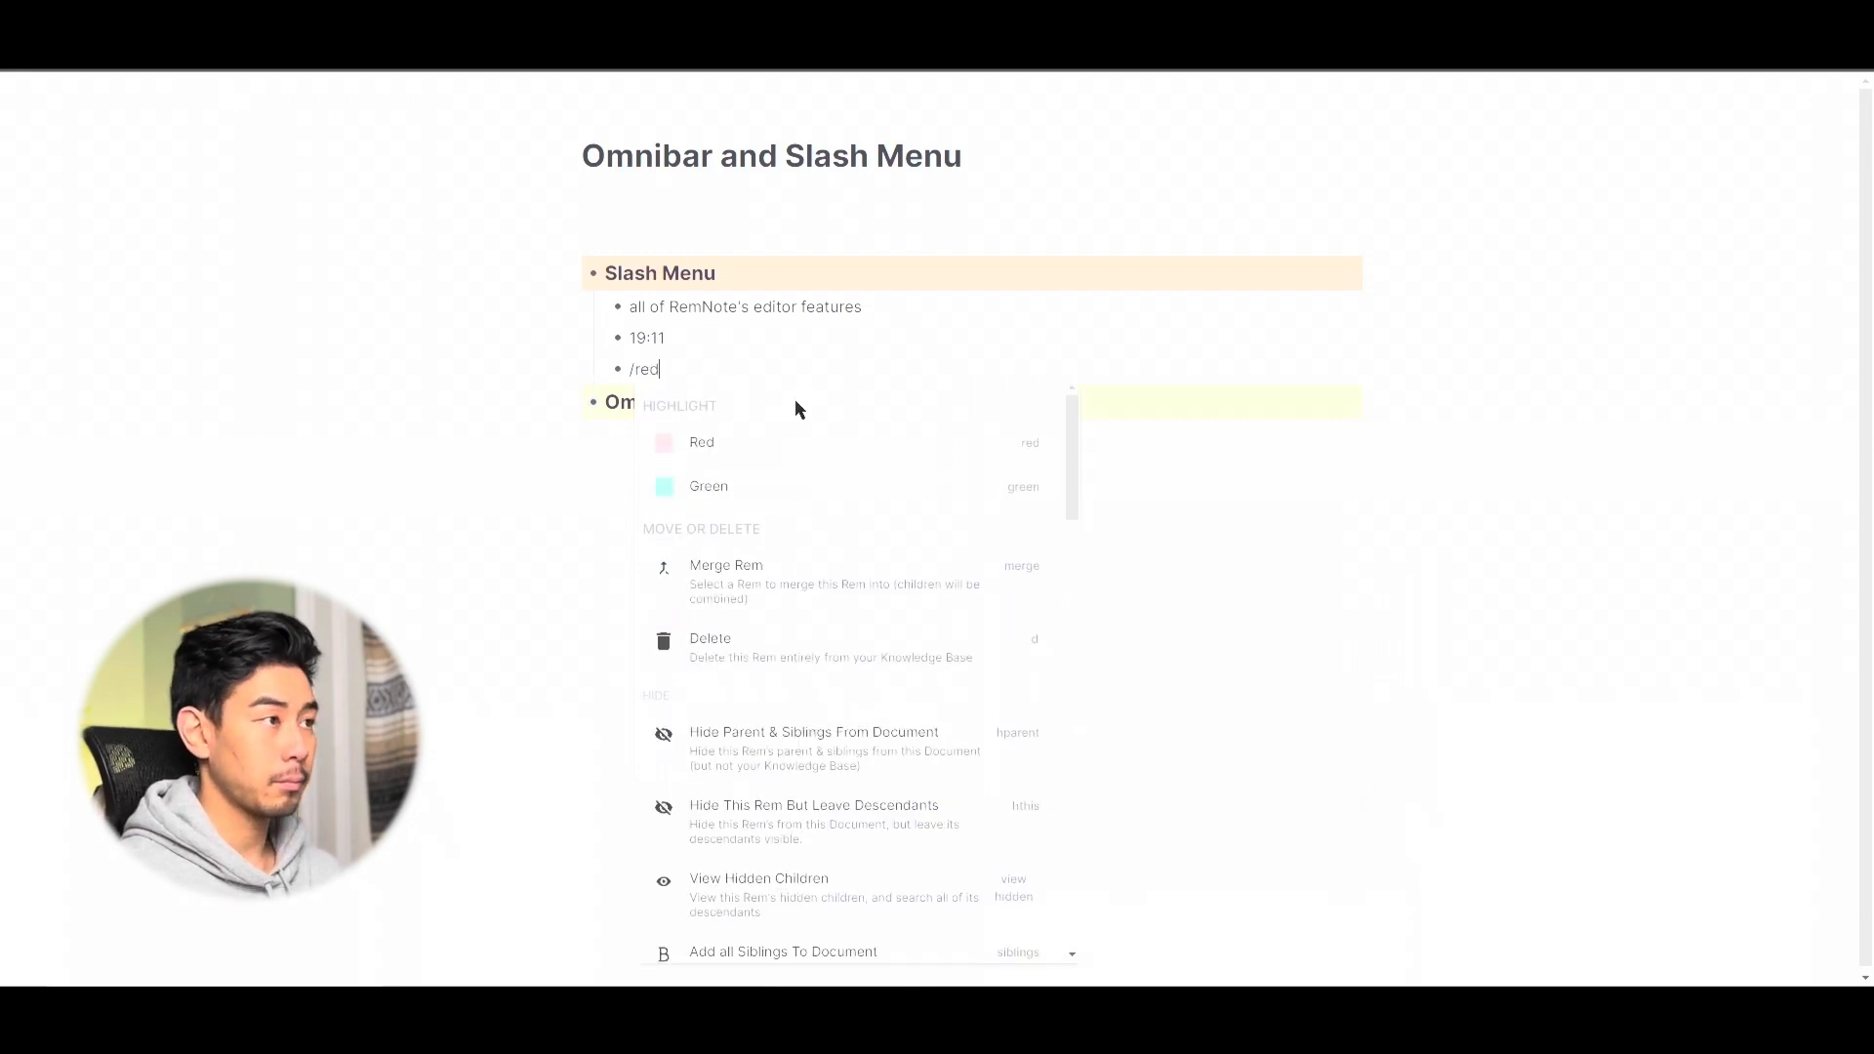
pyautogui.press('Return')
pyautogui.press('Return')
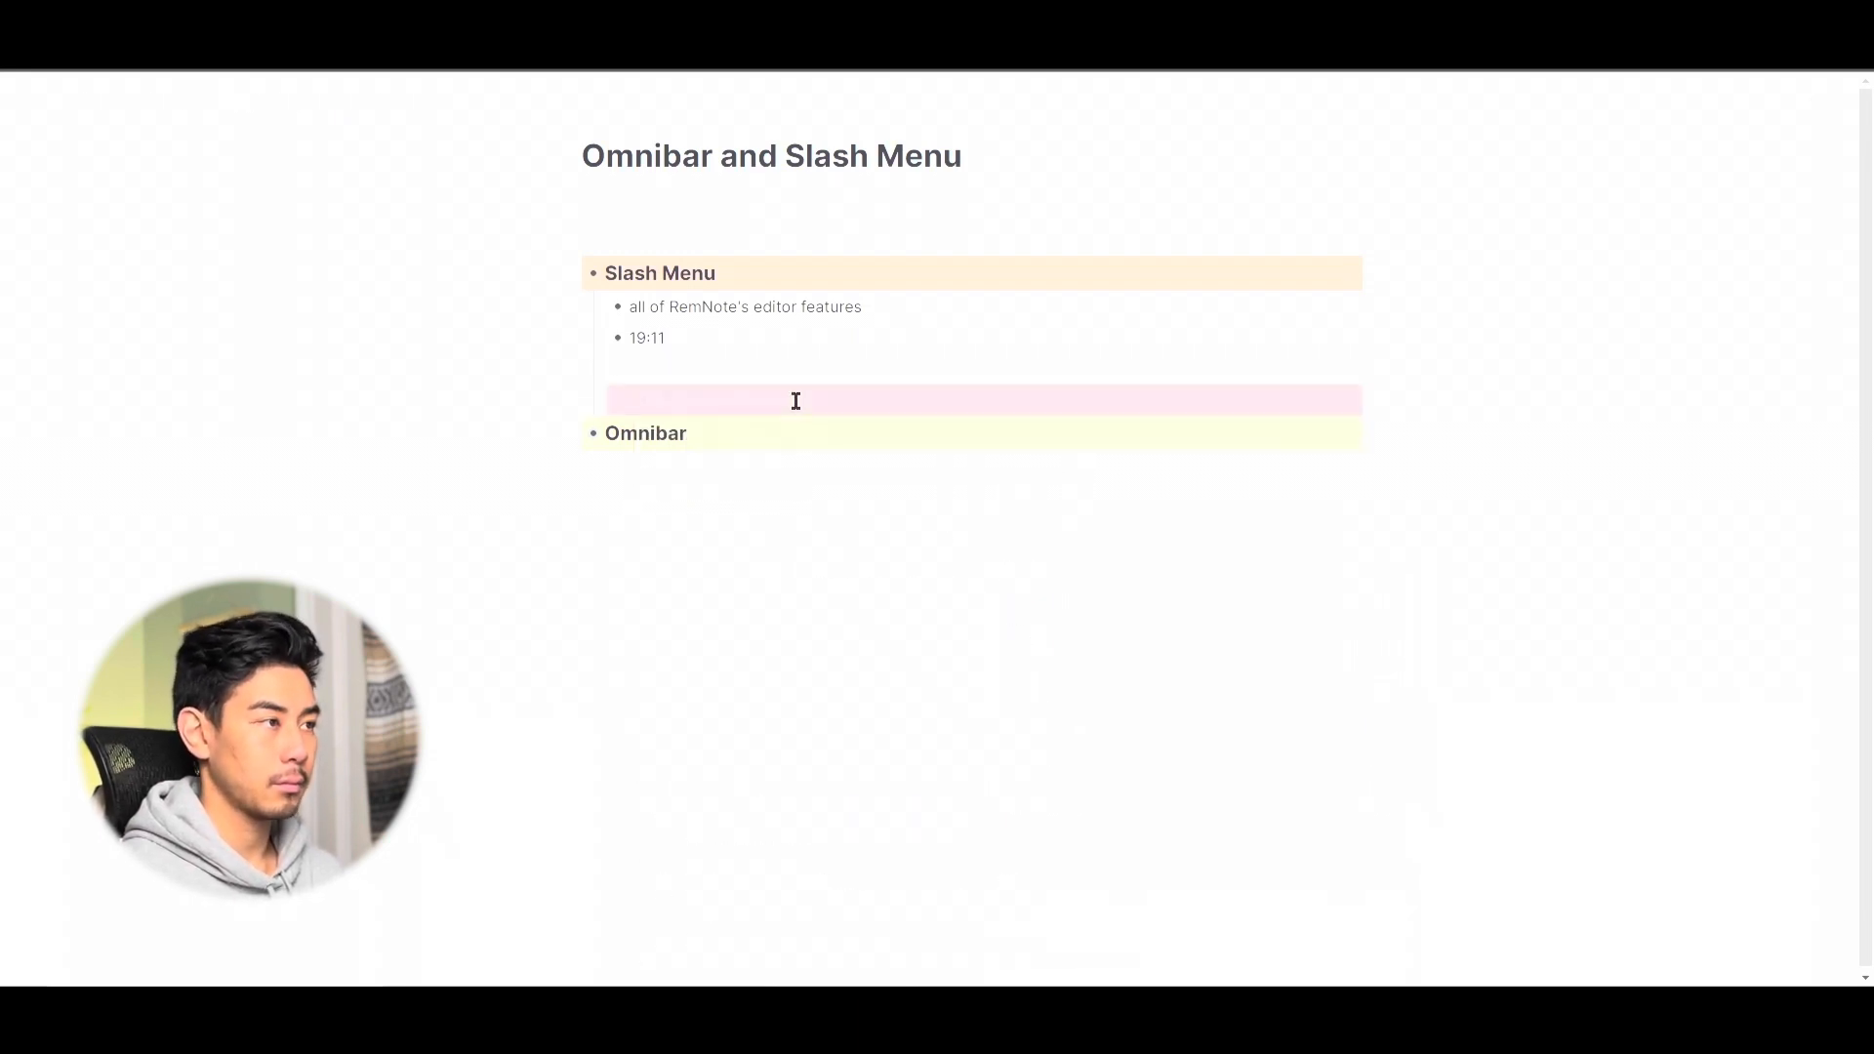
# Highlight the empty bullet above the red one green with a slash command, and add another empty bullet above it.
pyautogui.press('Up')
pyautogui.write('/cyan')
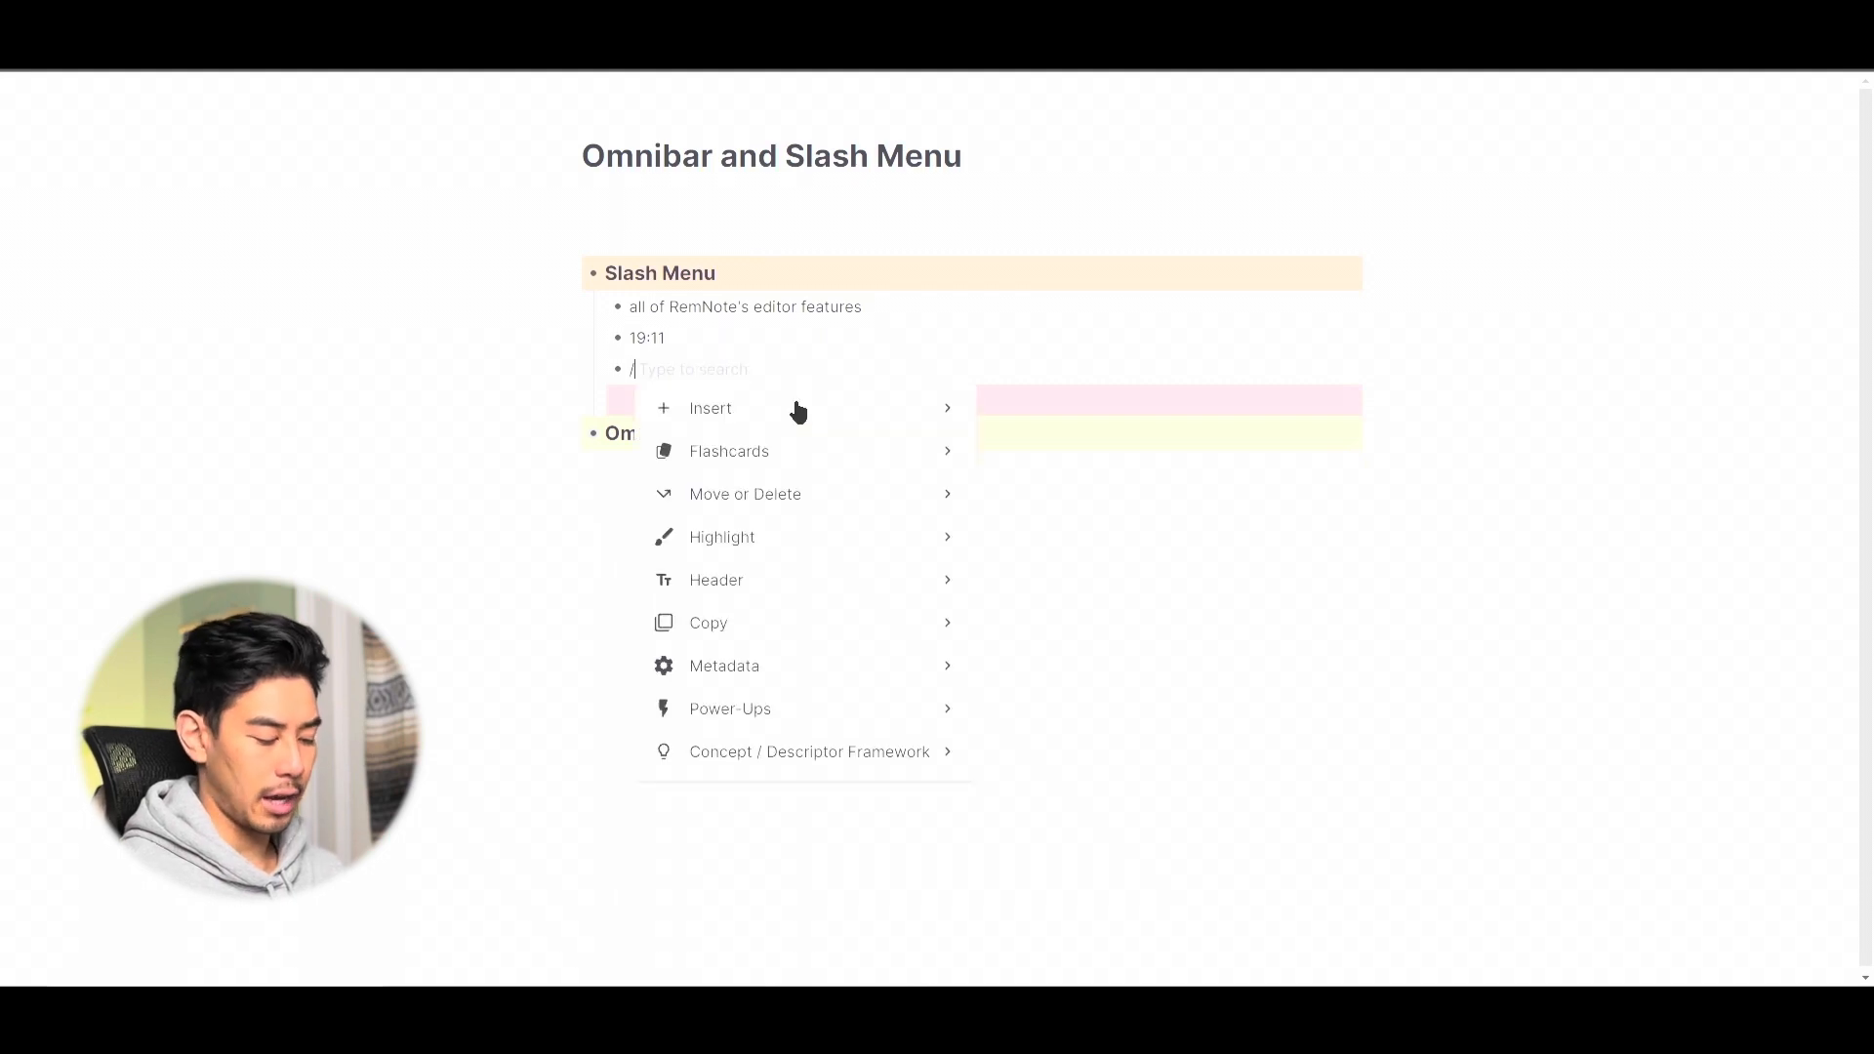
pyautogui.press('Return')
pyautogui.press('Return')
# Turn the empty bullet above the green one into a large header reading "Size" with a slash command.
pyautogui.press('Up')
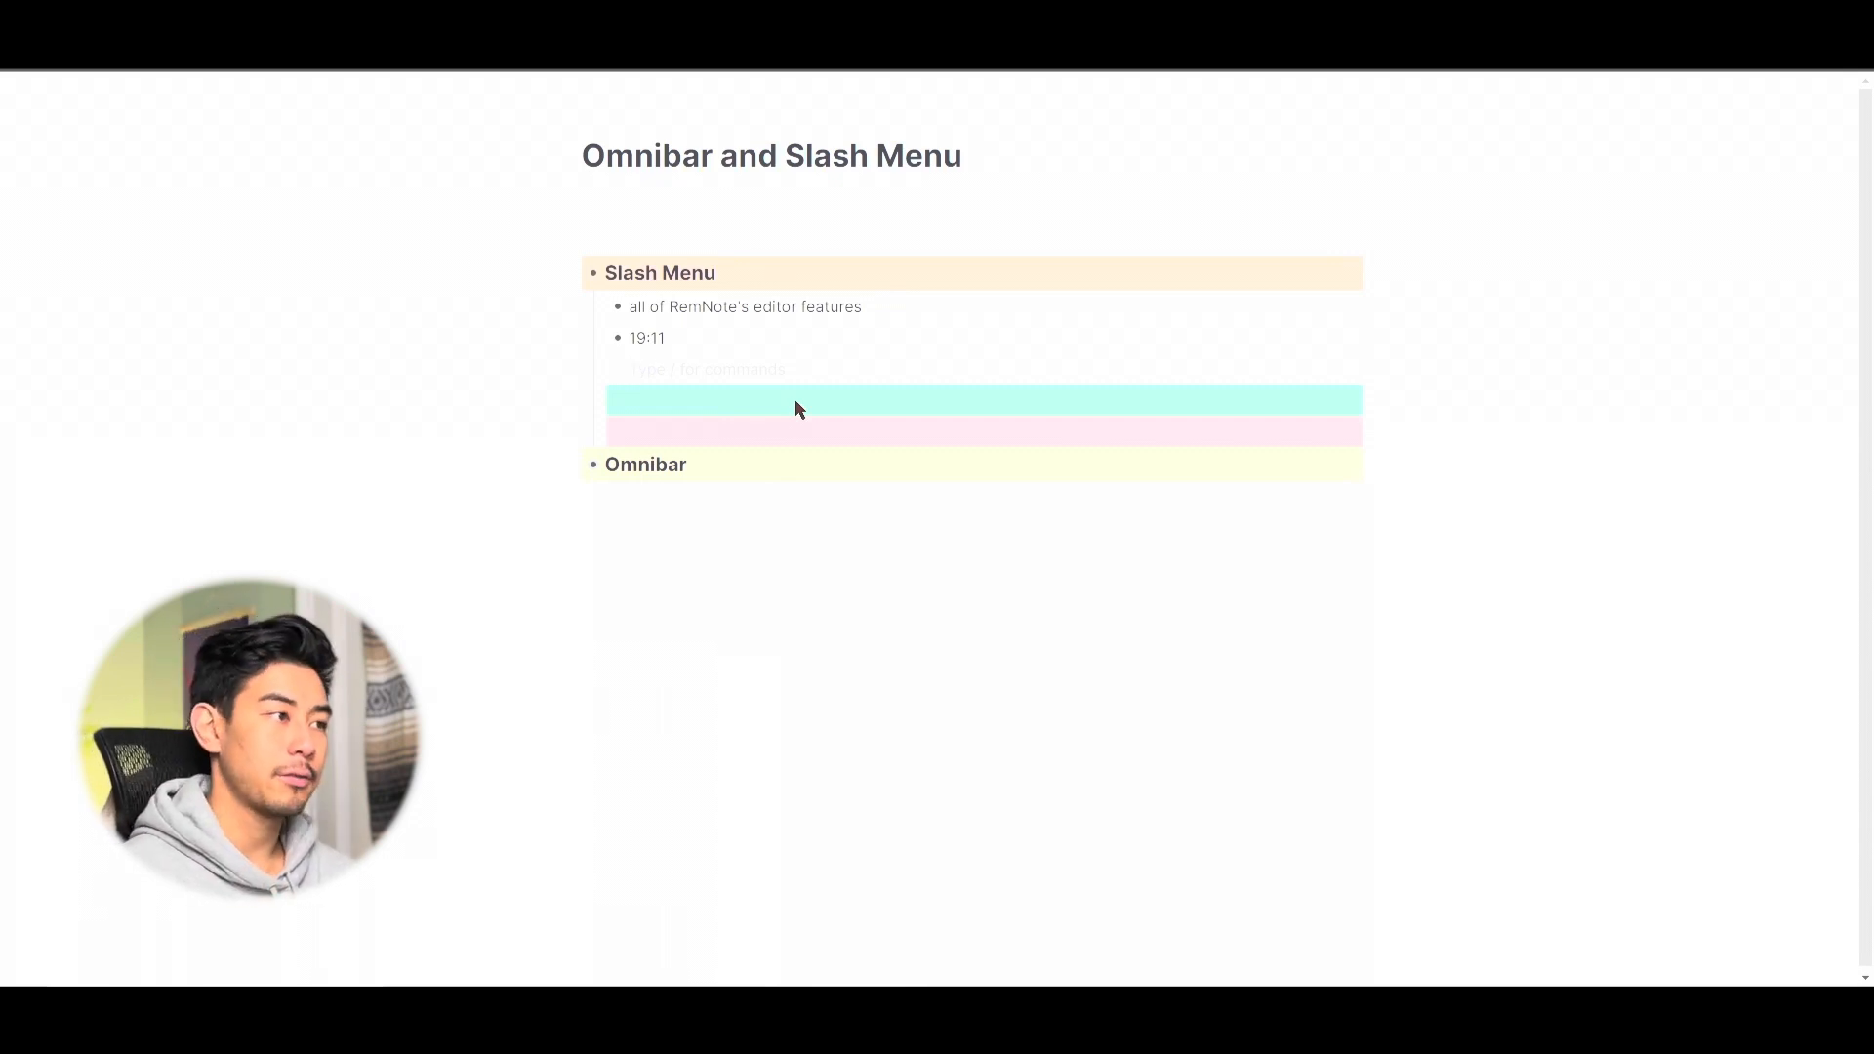
pyautogui.write('/header')
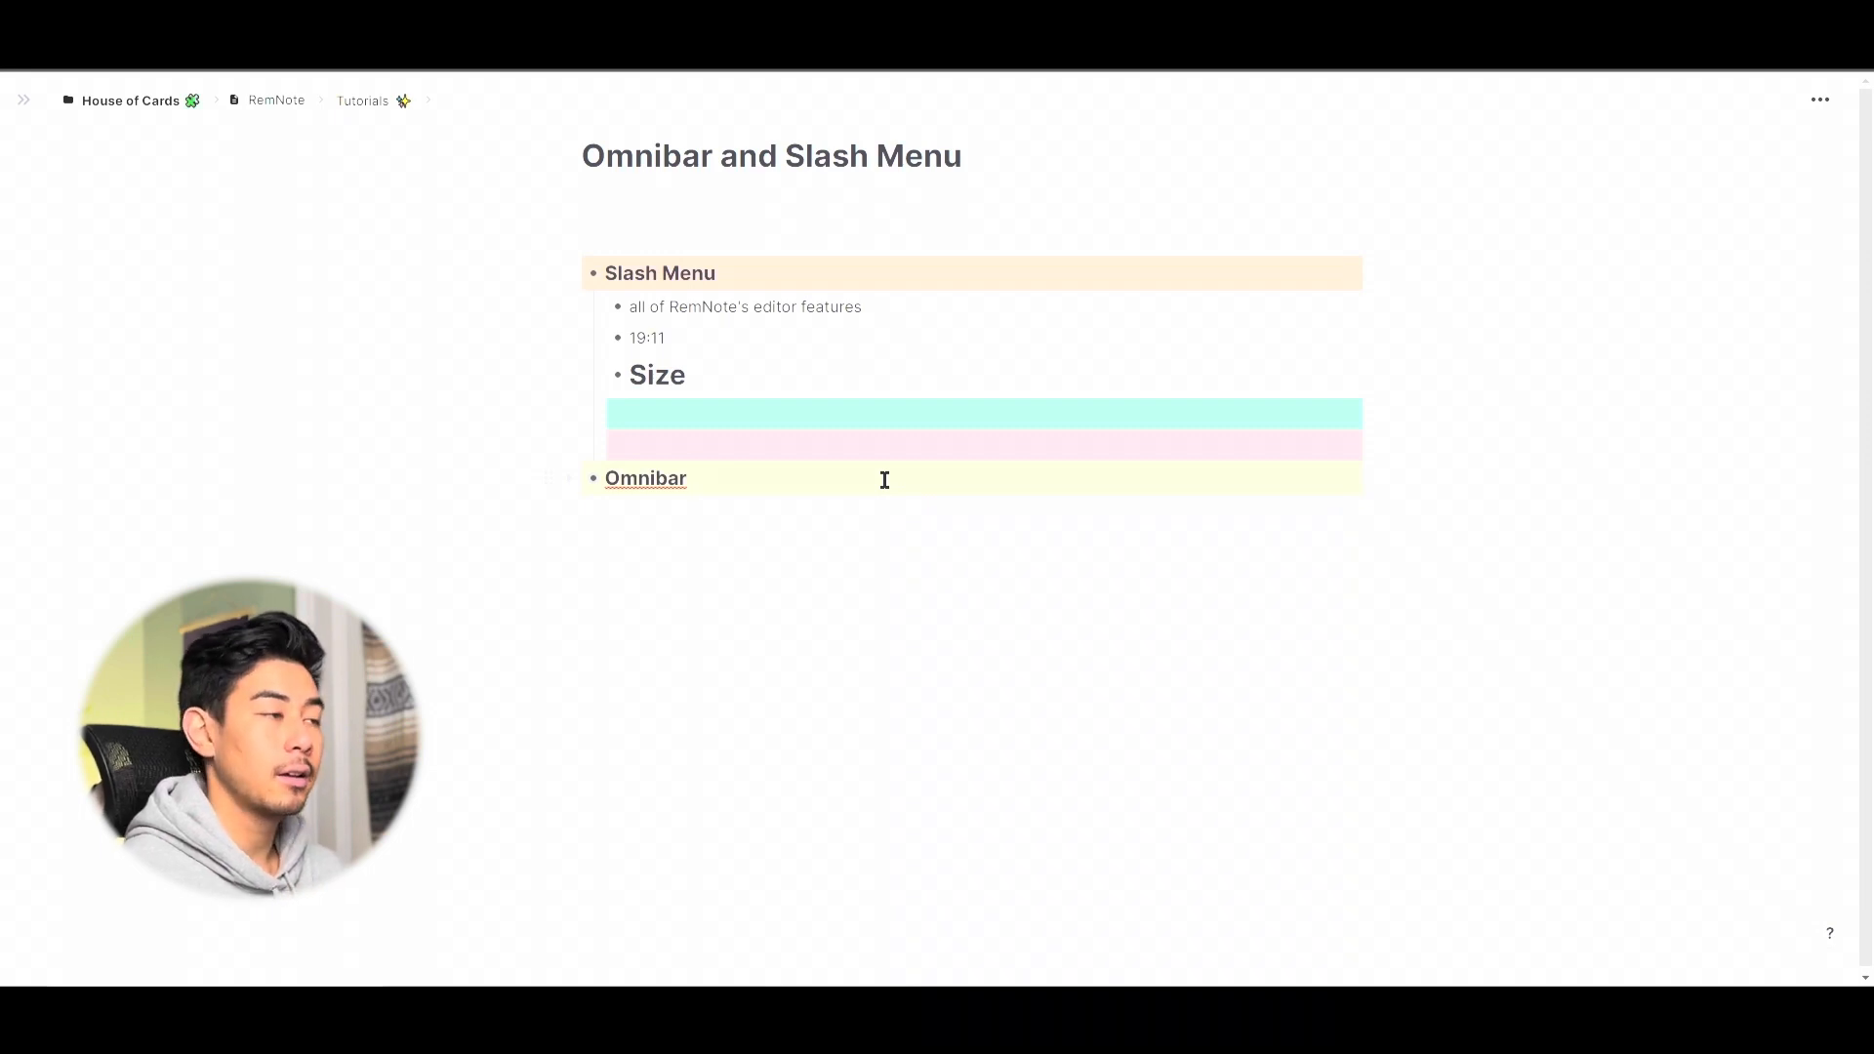
# Expand the Omnibar bullet and highlight its "multiple Rem" bullet red using an Omnibar command.
pyautogui.hotkey('ctrl', 'Down')
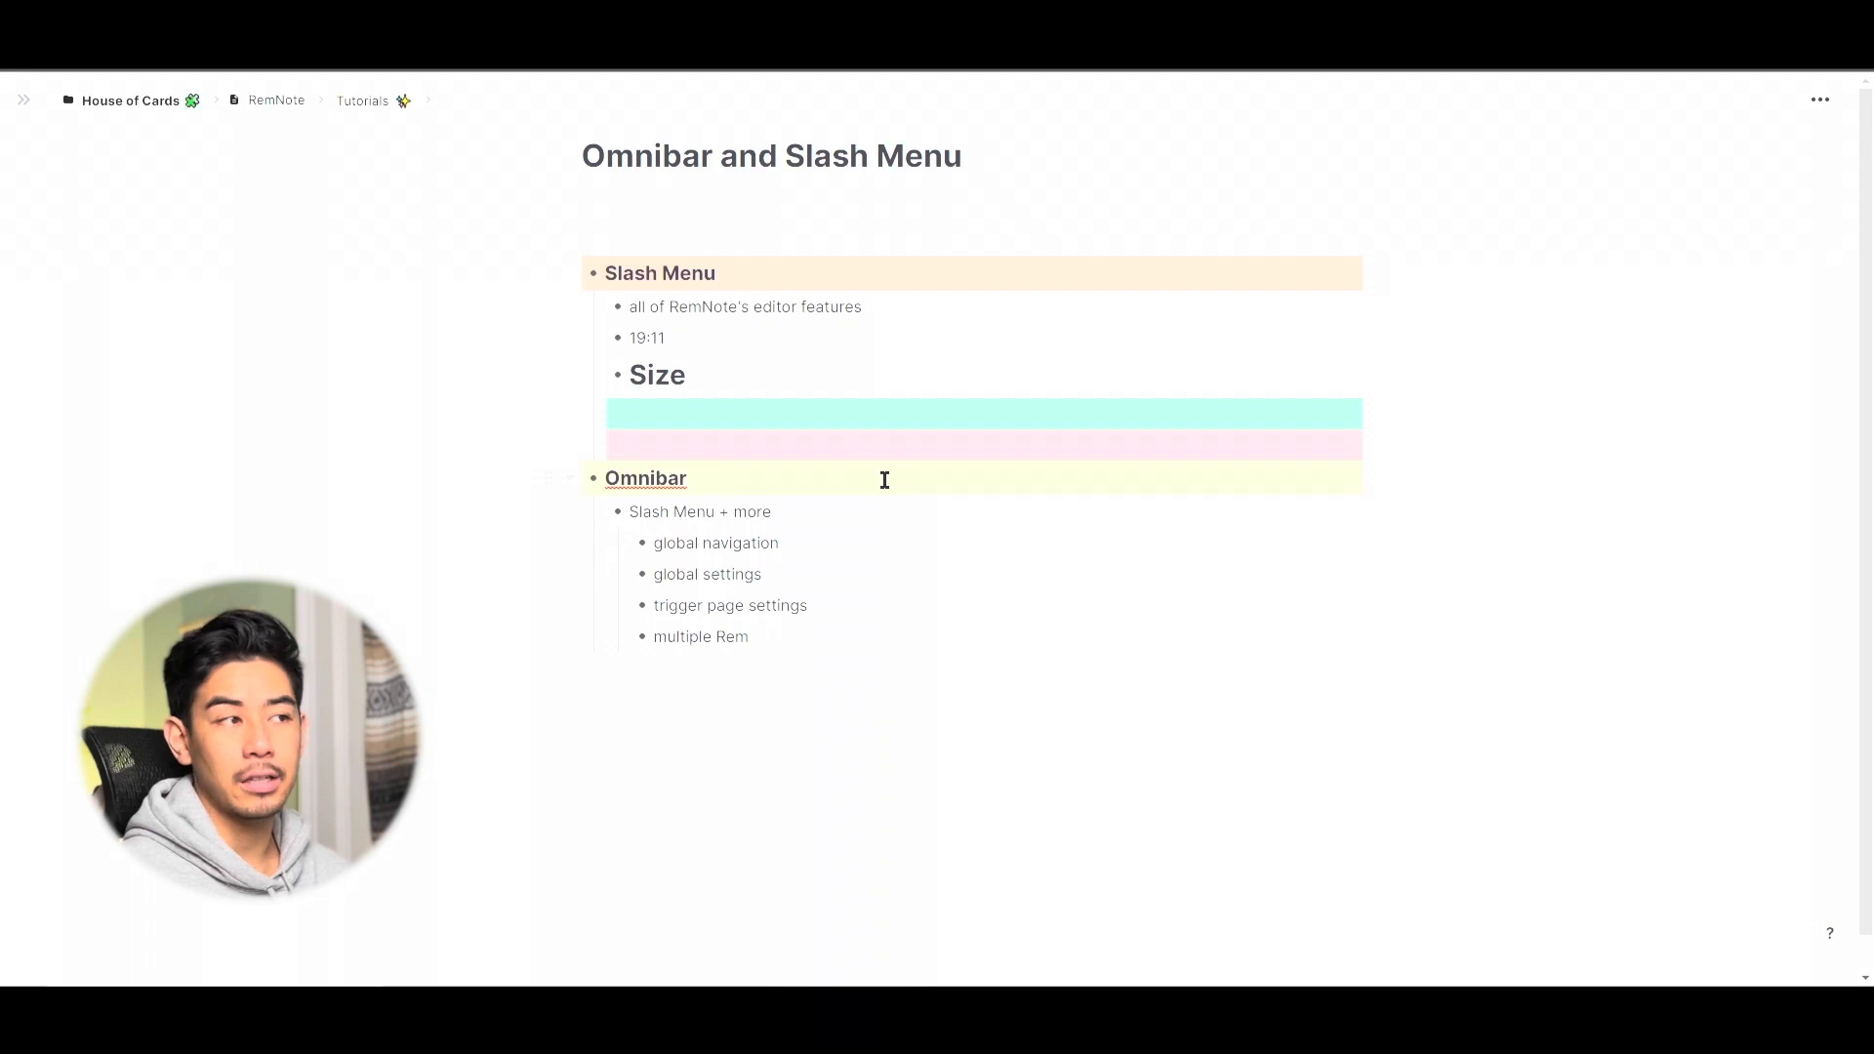
pyautogui.click(826, 626)
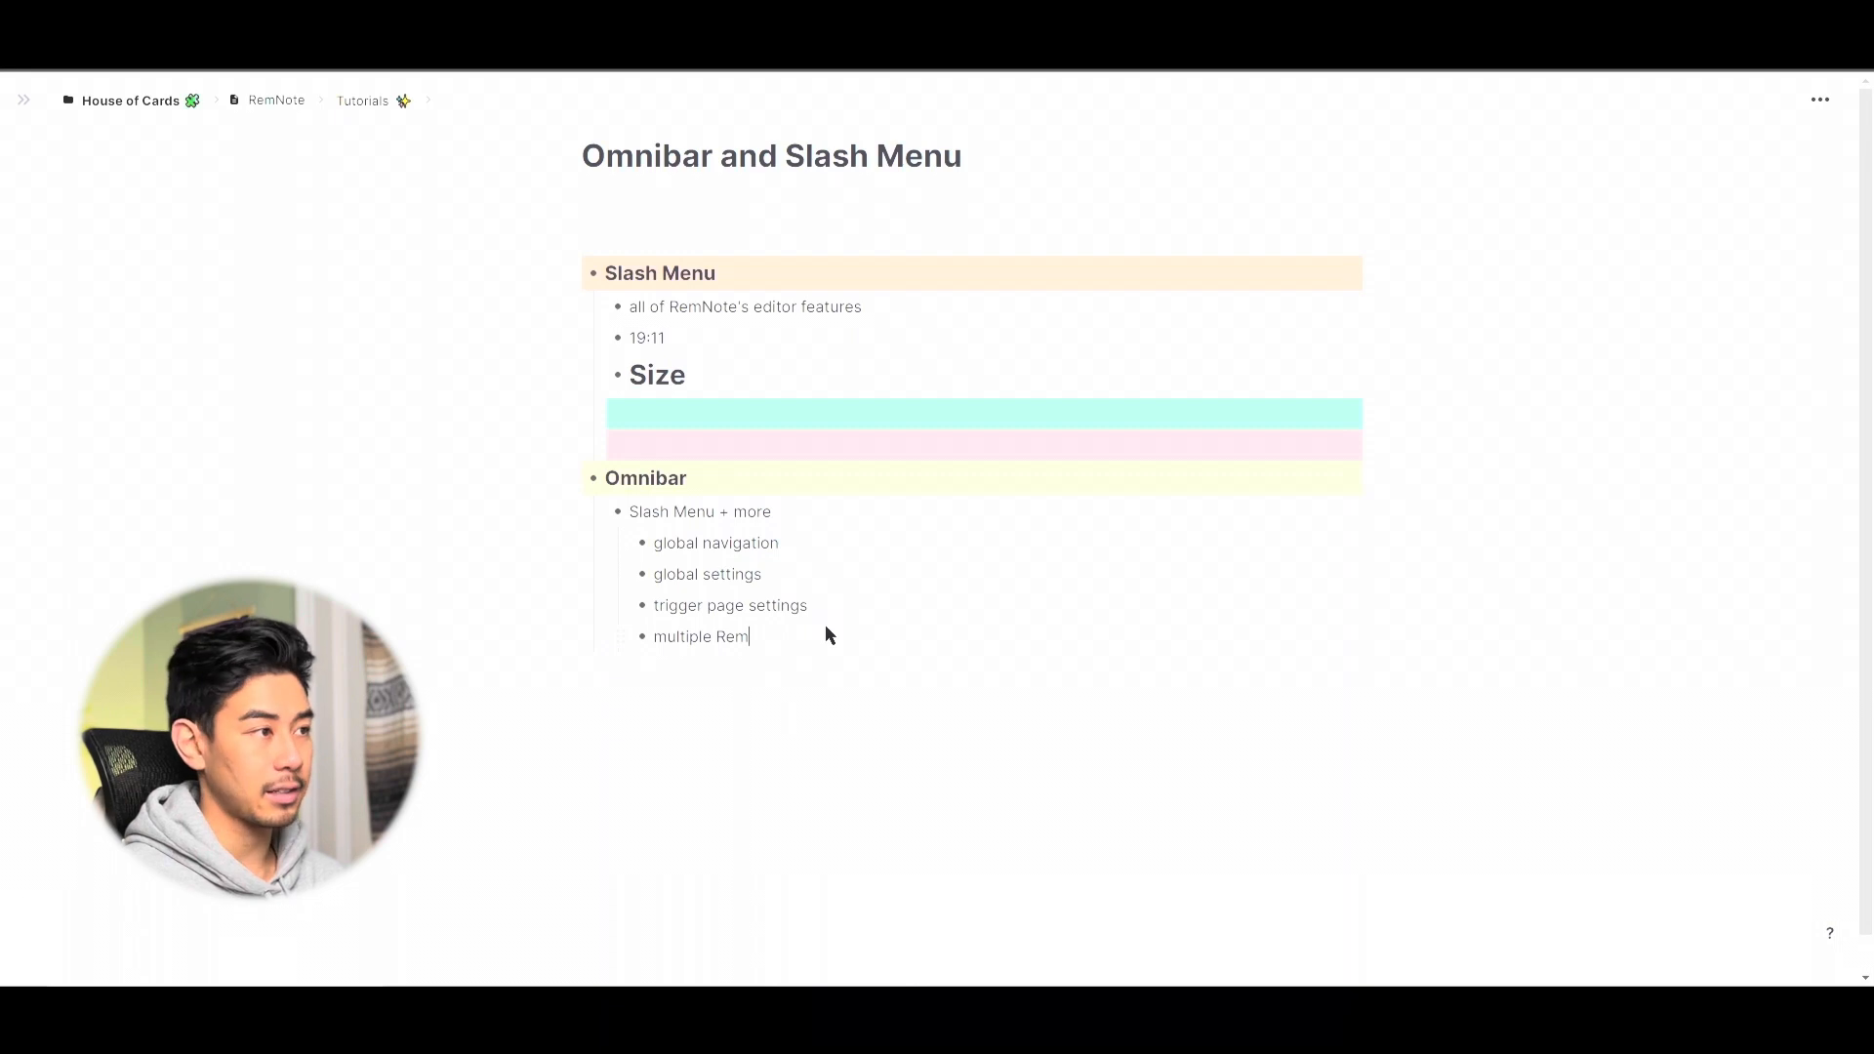
pyautogui.hotkey('ctrl', '/')
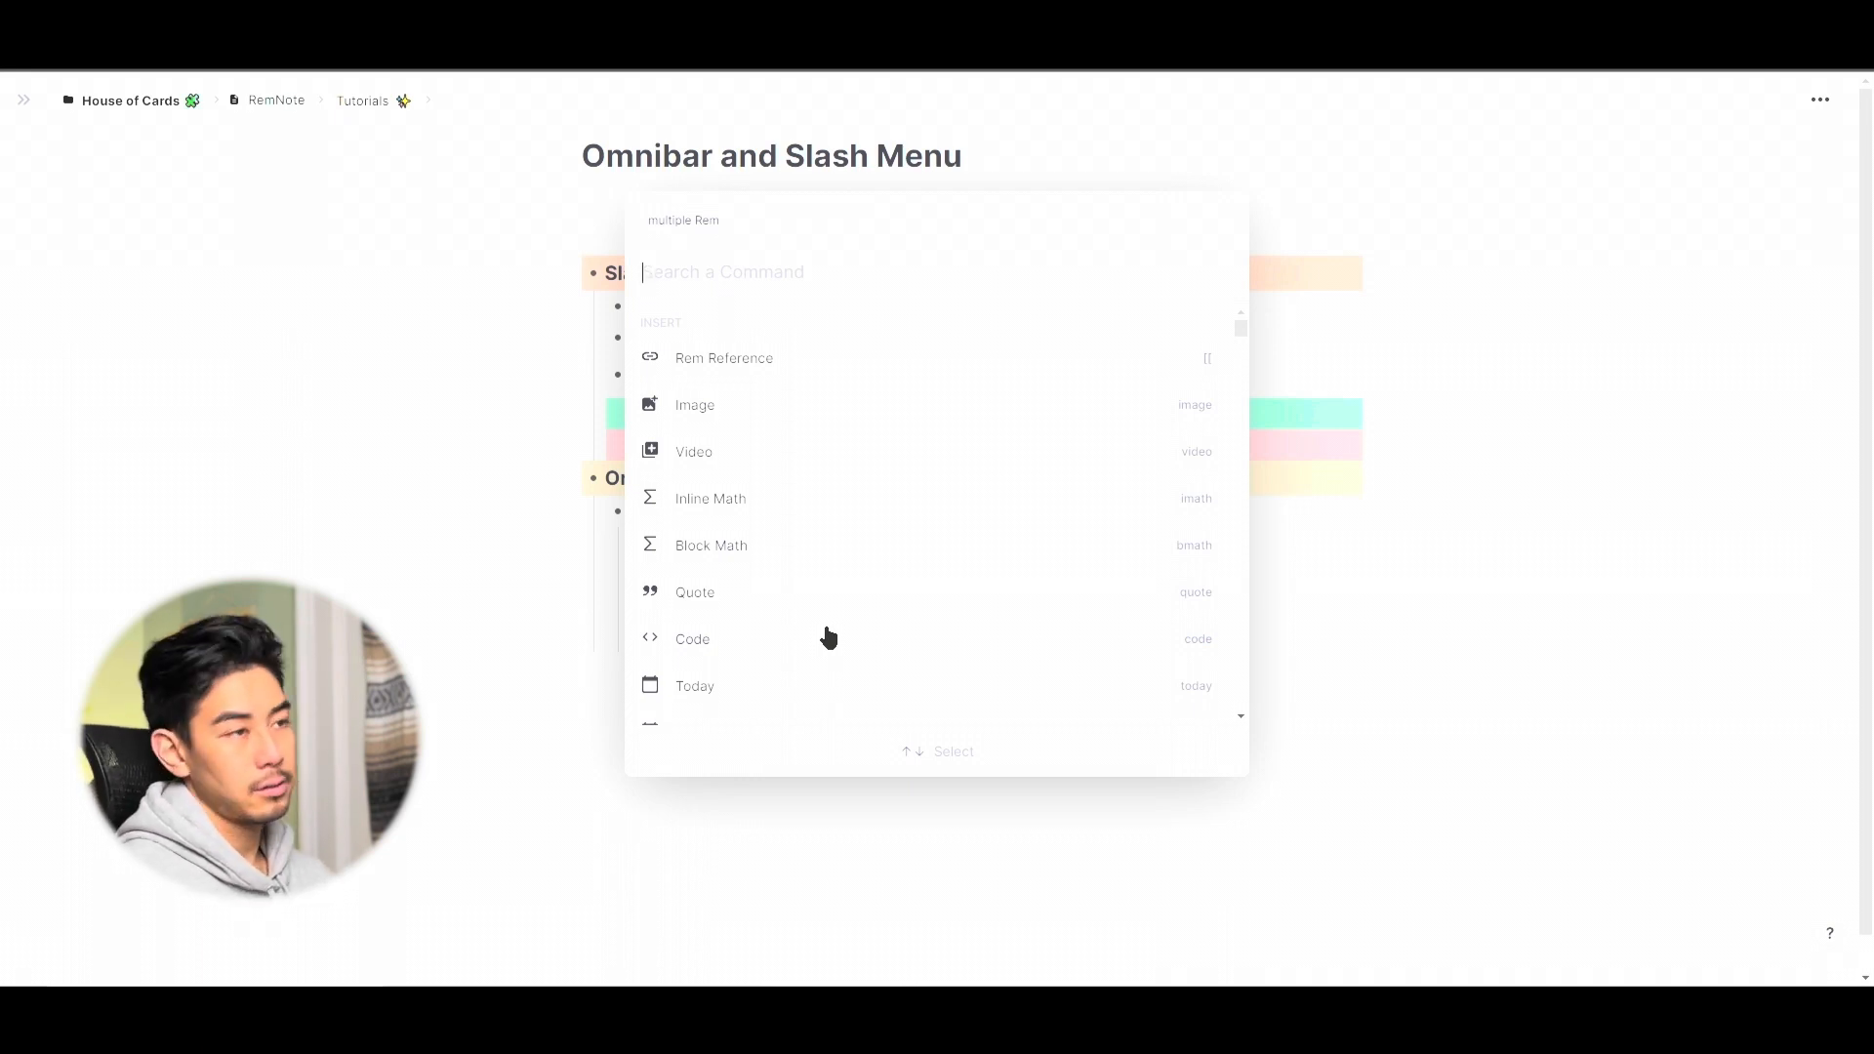
pyautogui.write('red')
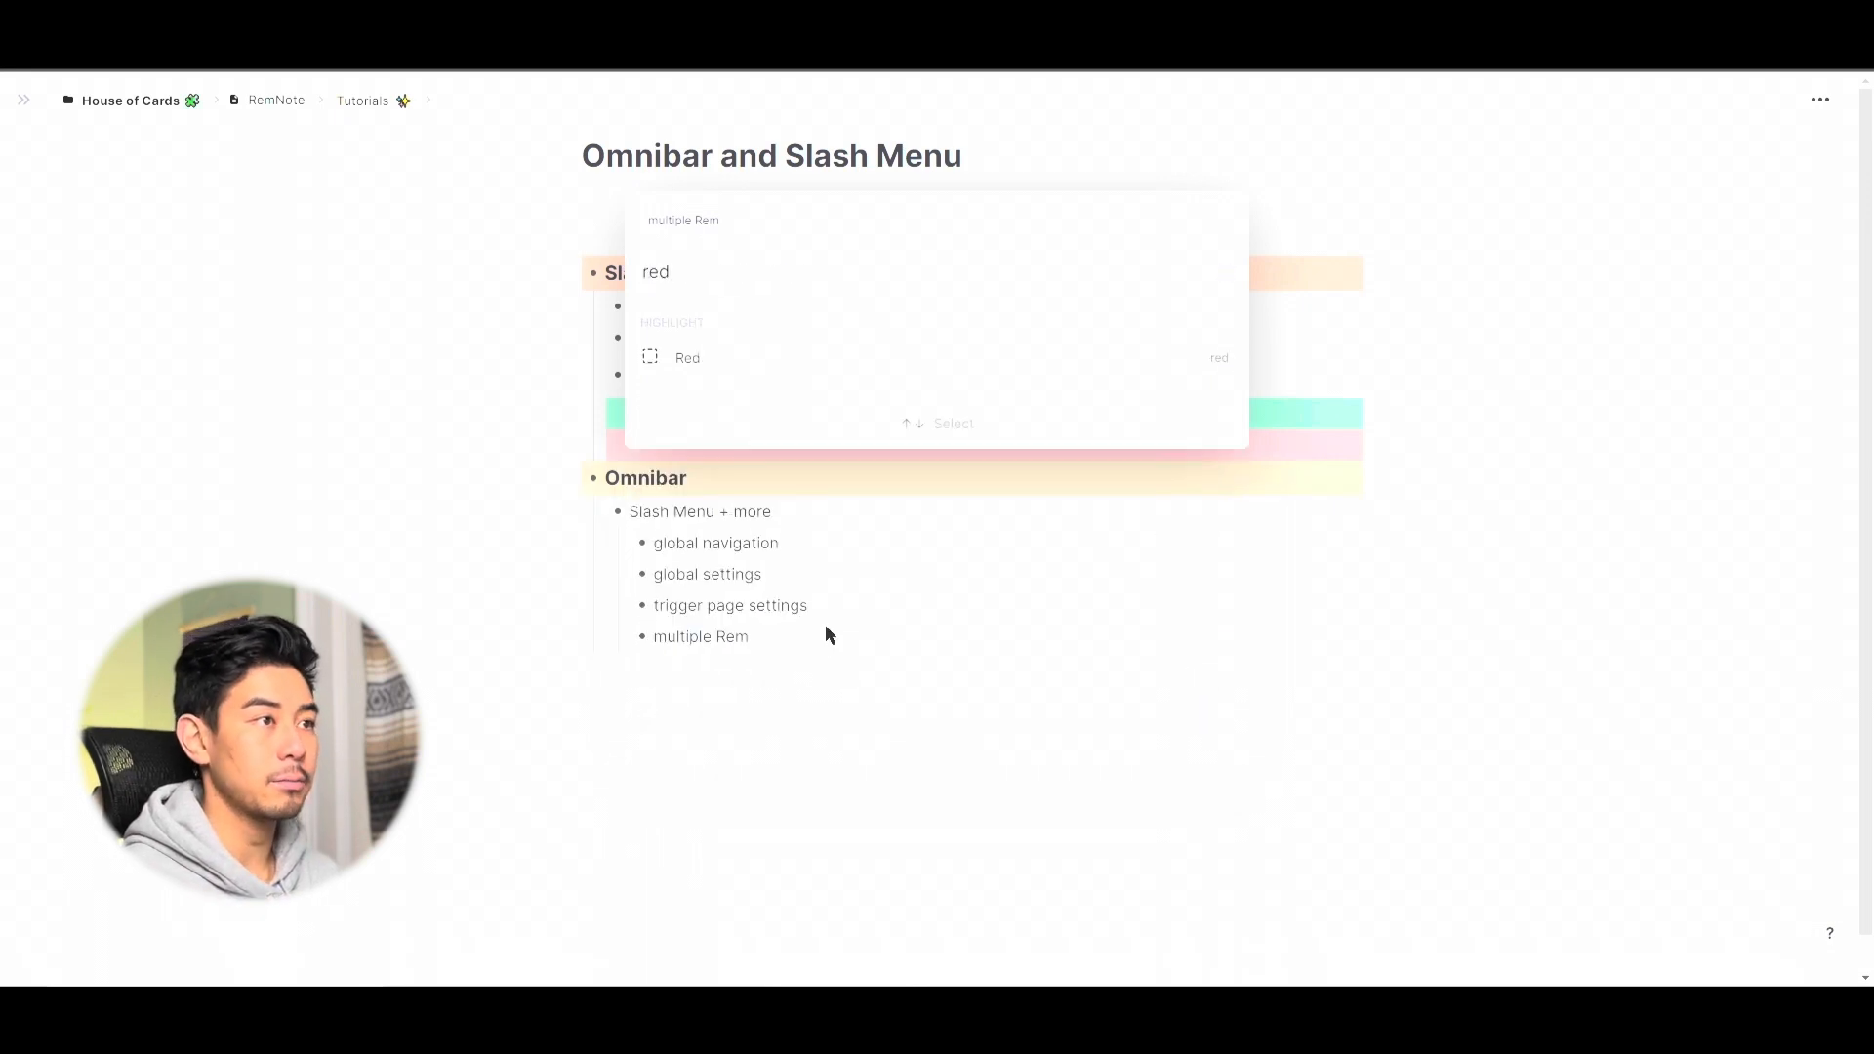
pyautogui.press('Return')
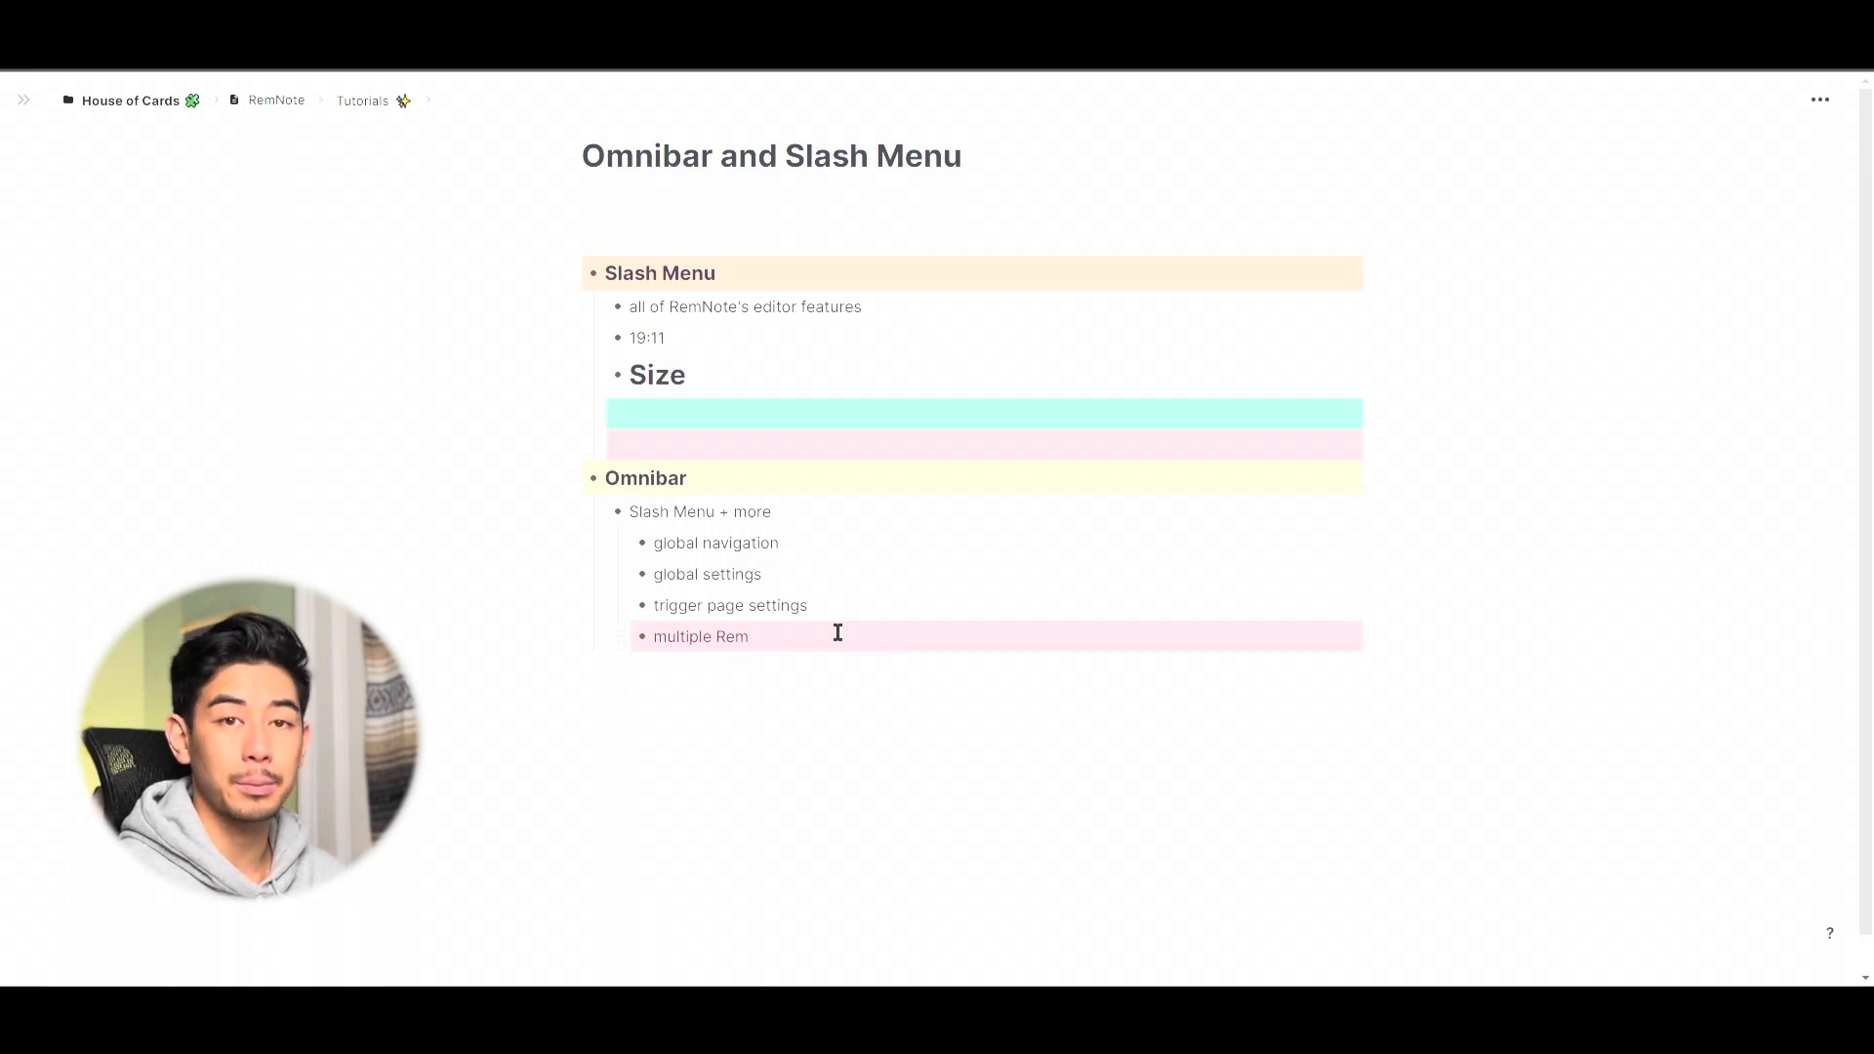
# Highlight the four bullets from "global navigation" to "multiple Rem" green together using an Omnibar command.
pyautogui.moveTo(844, 633); pyautogui.dragTo(847, 546)
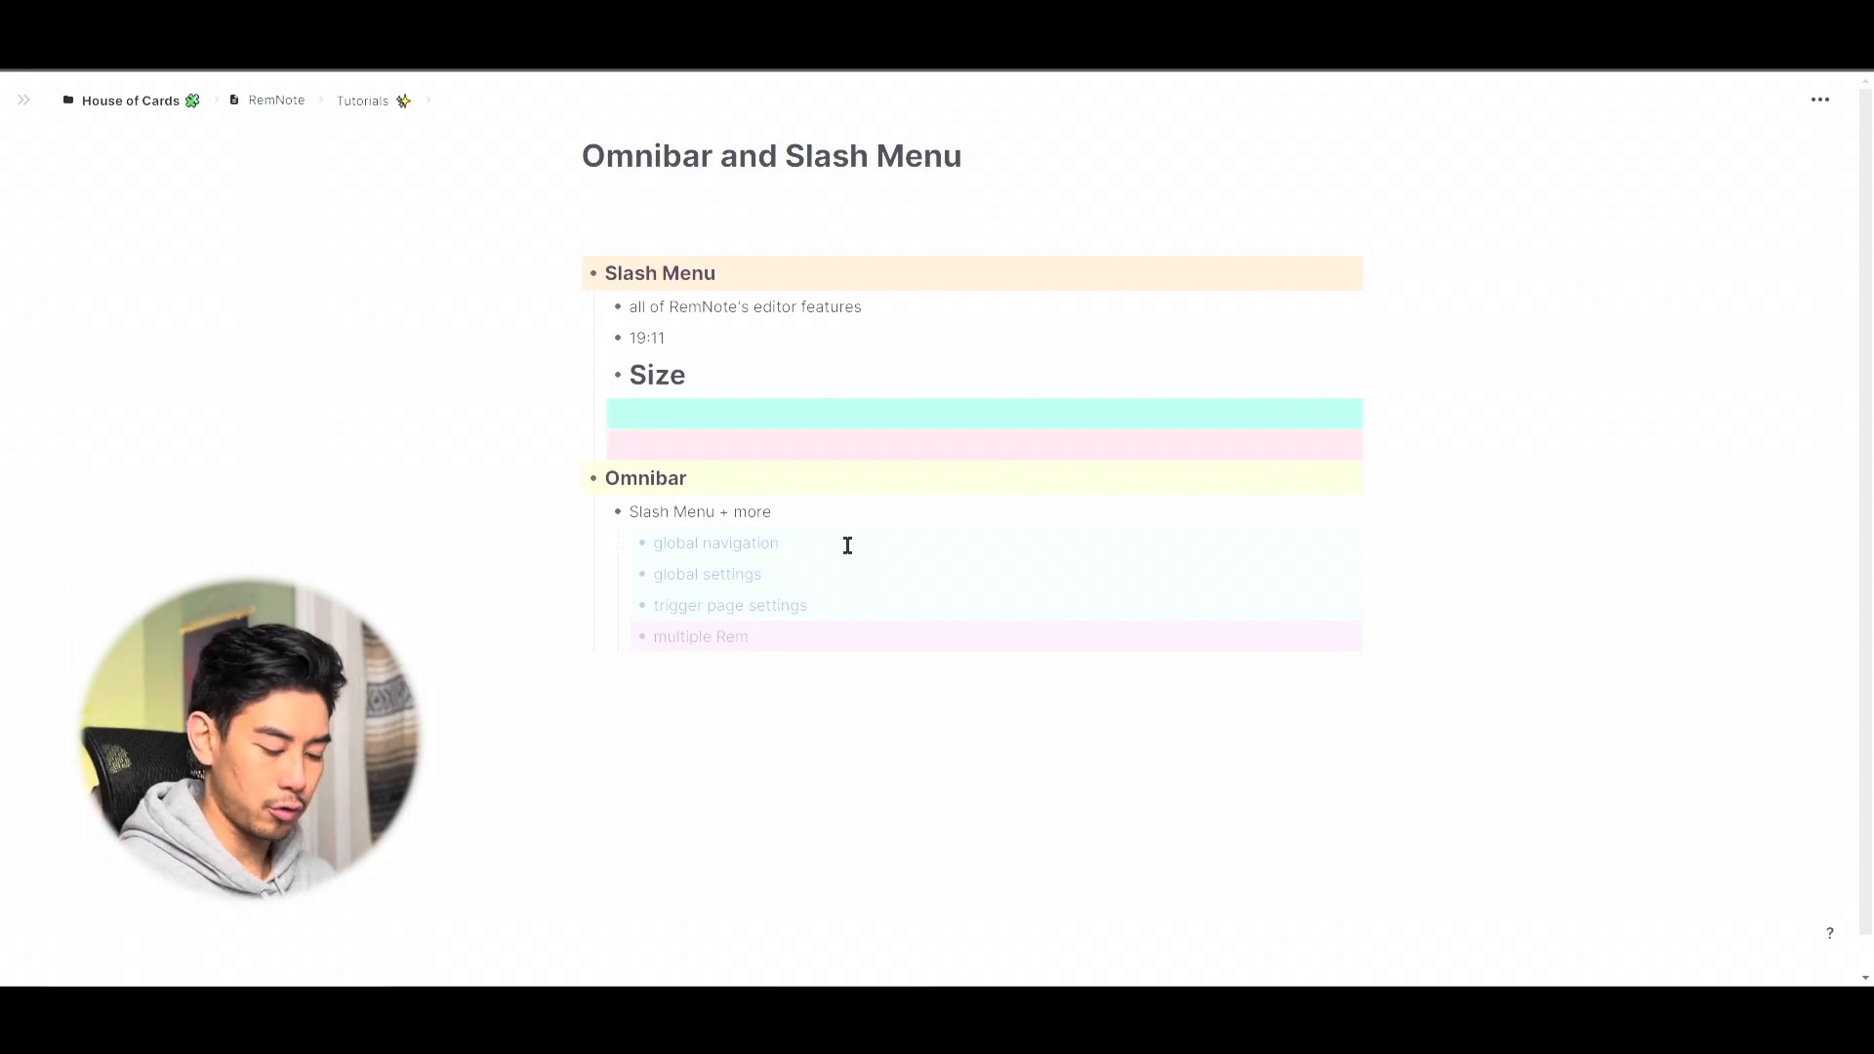
pyautogui.hotkey('ctrl', 'k')
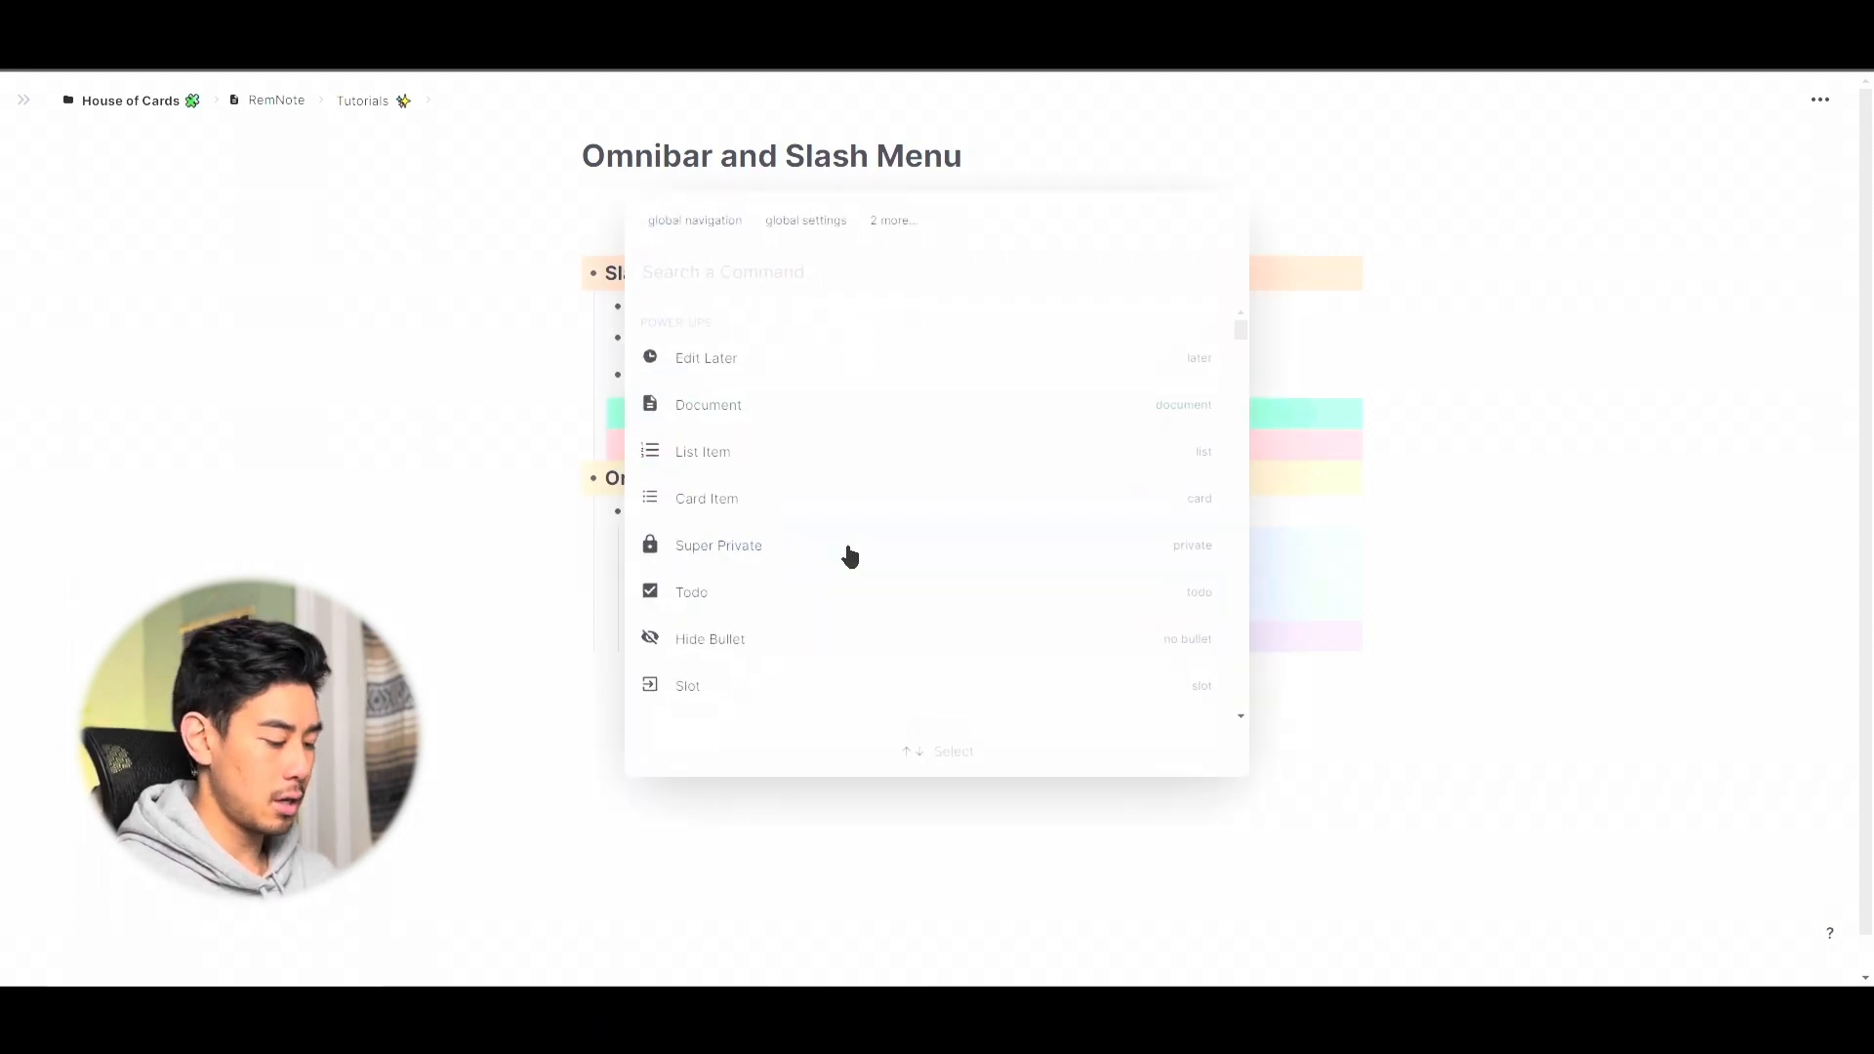
pyautogui.write('green')
pyautogui.press('Return')
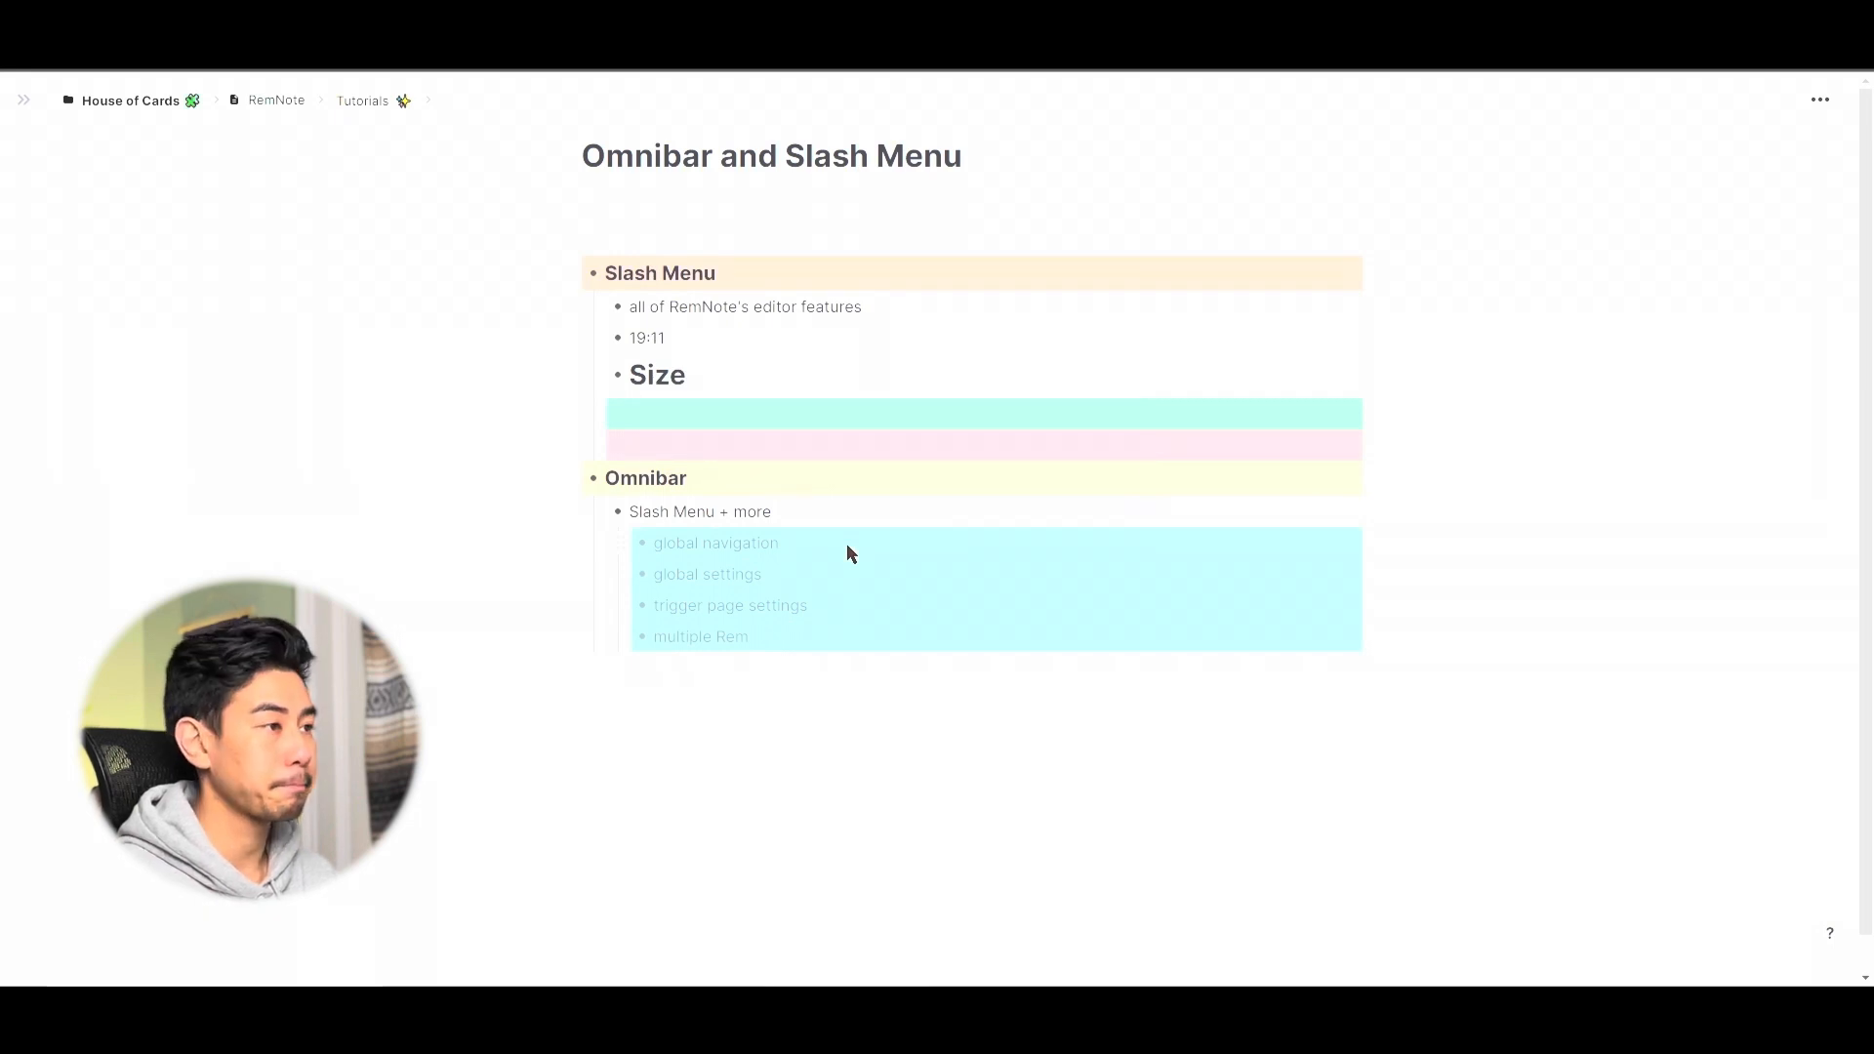
pyautogui.click(855, 545)
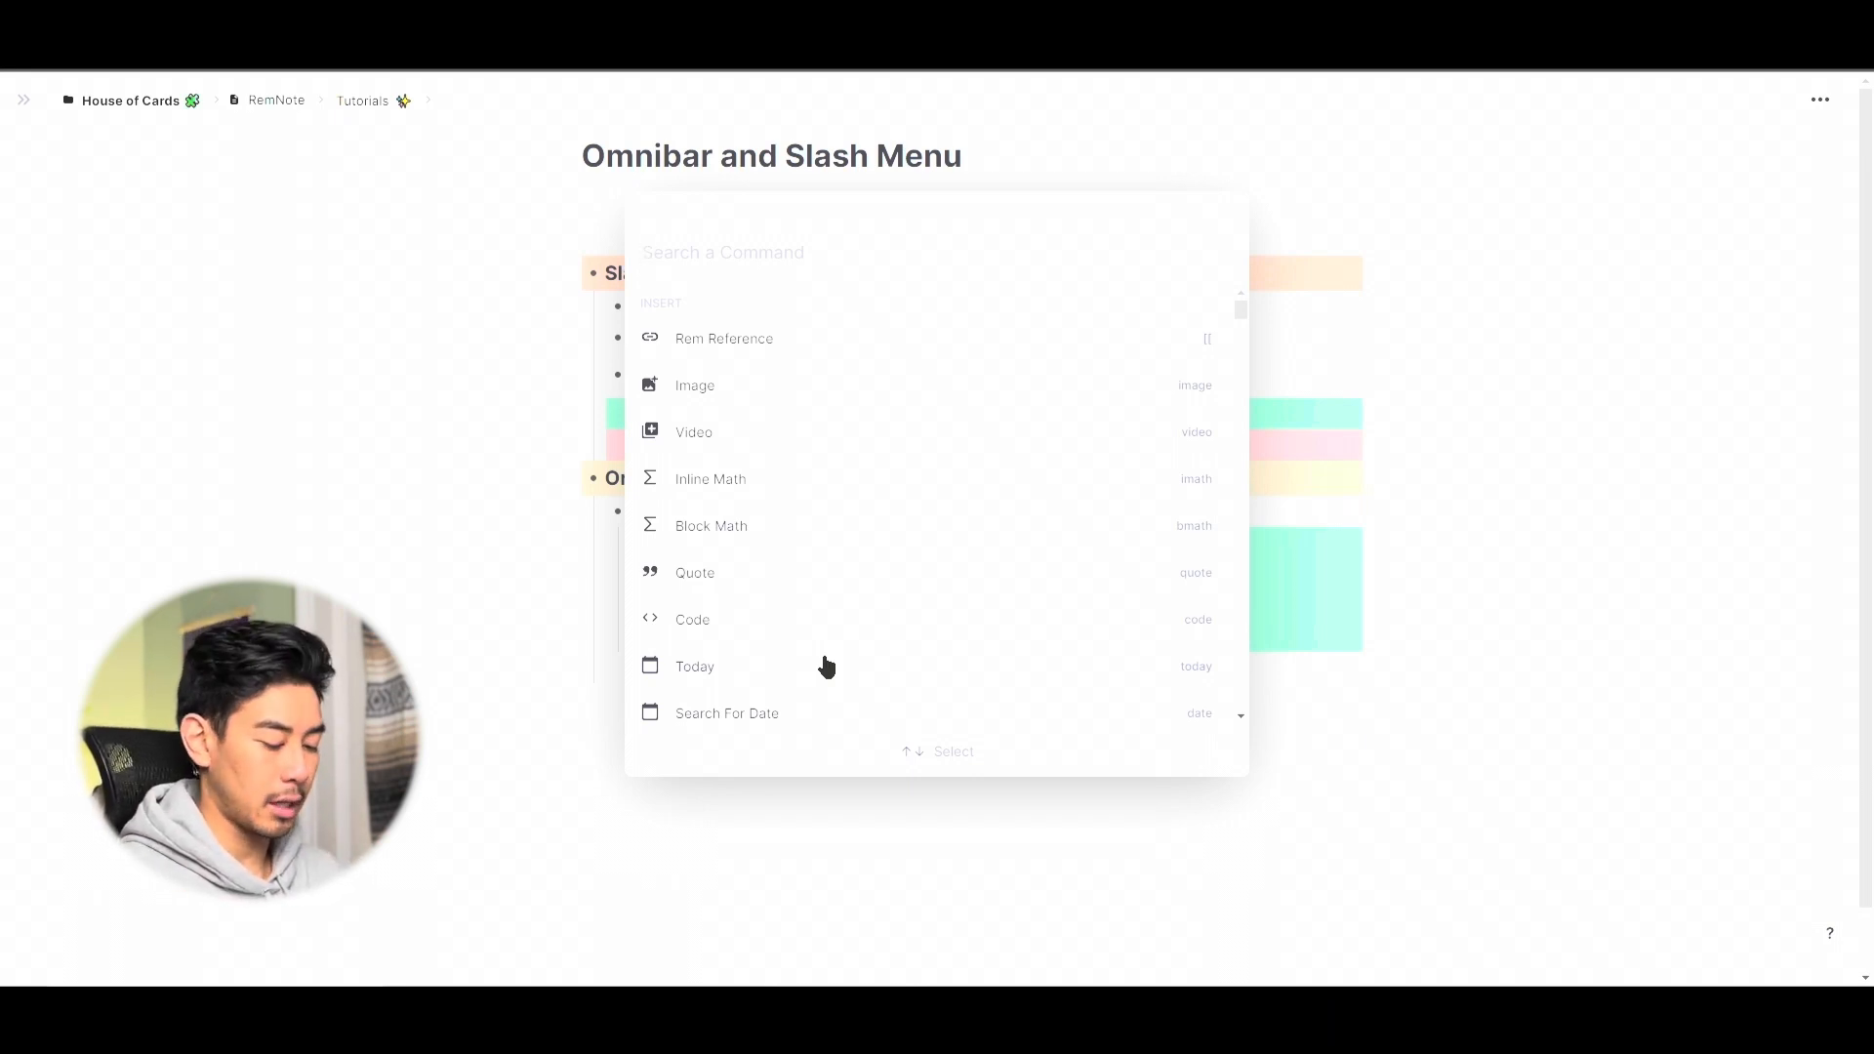
# Search the Omnibar for "spaced repetition" and choose Practice with spaced repetition.
pyautogui.write('spaced')
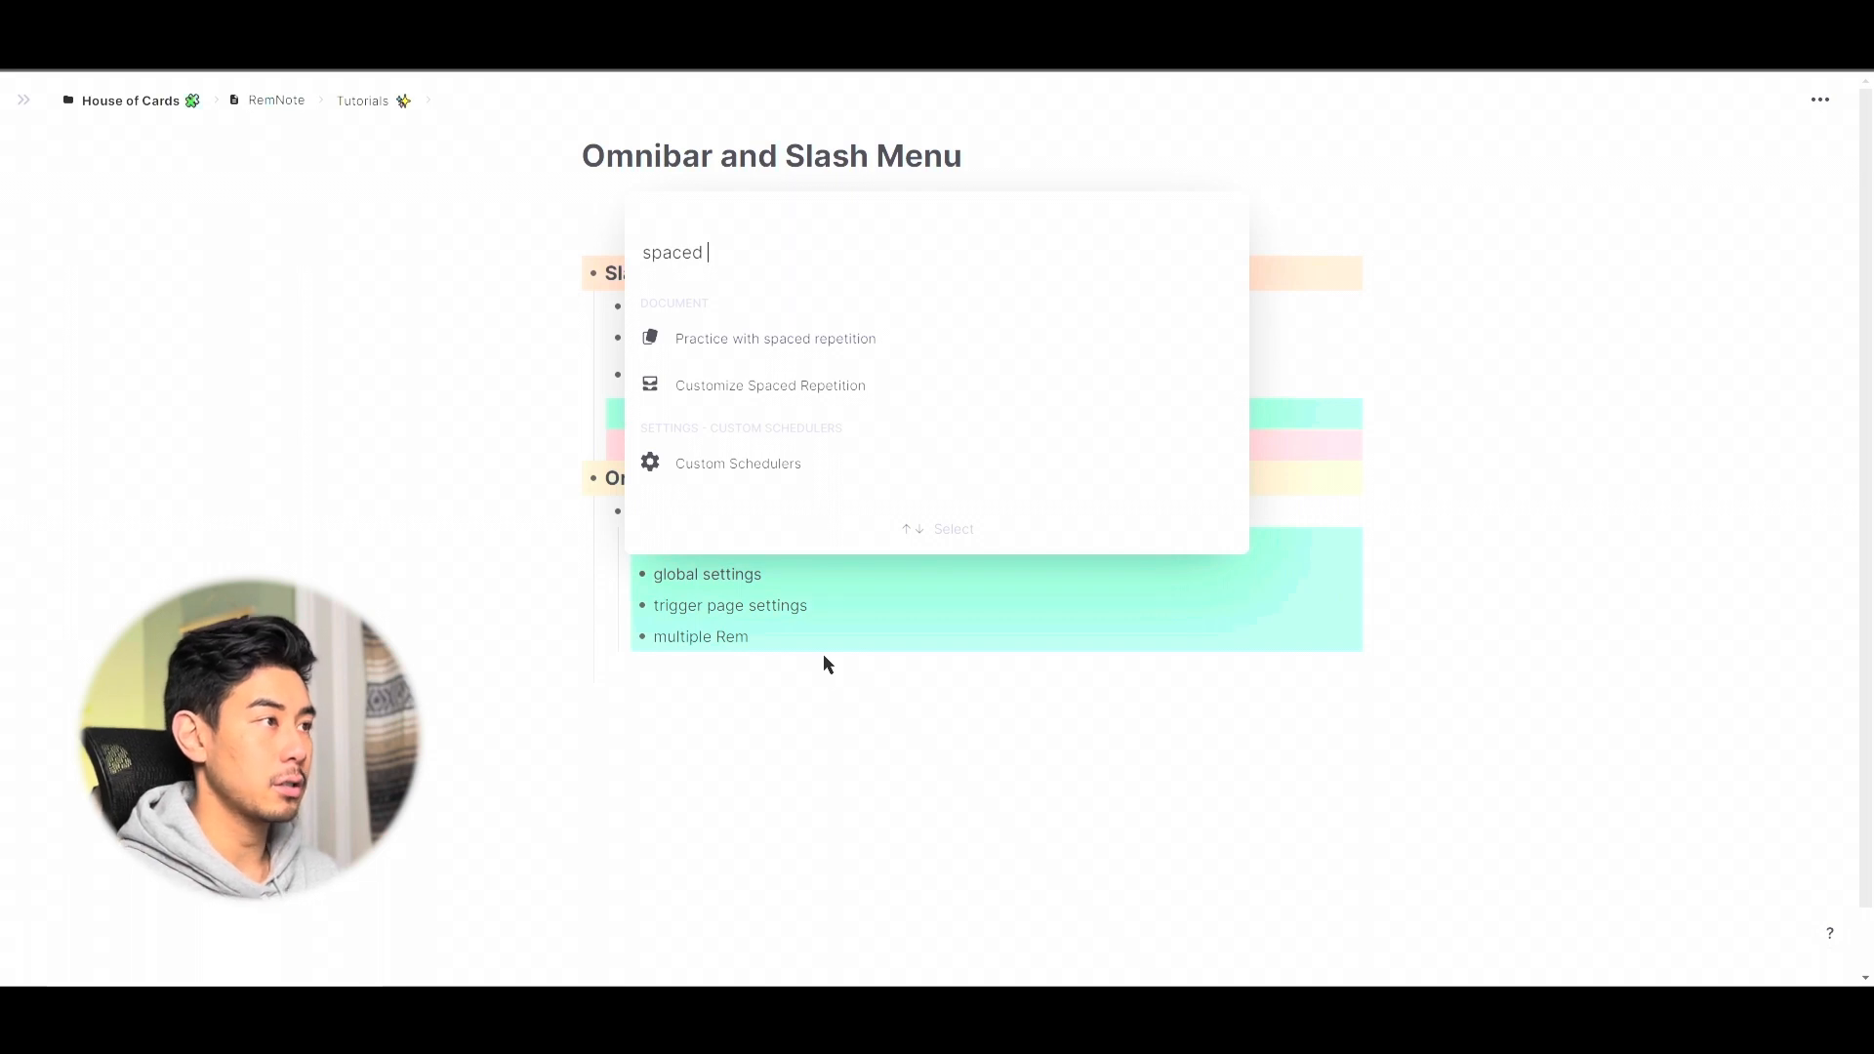
pyautogui.write(' repetition')
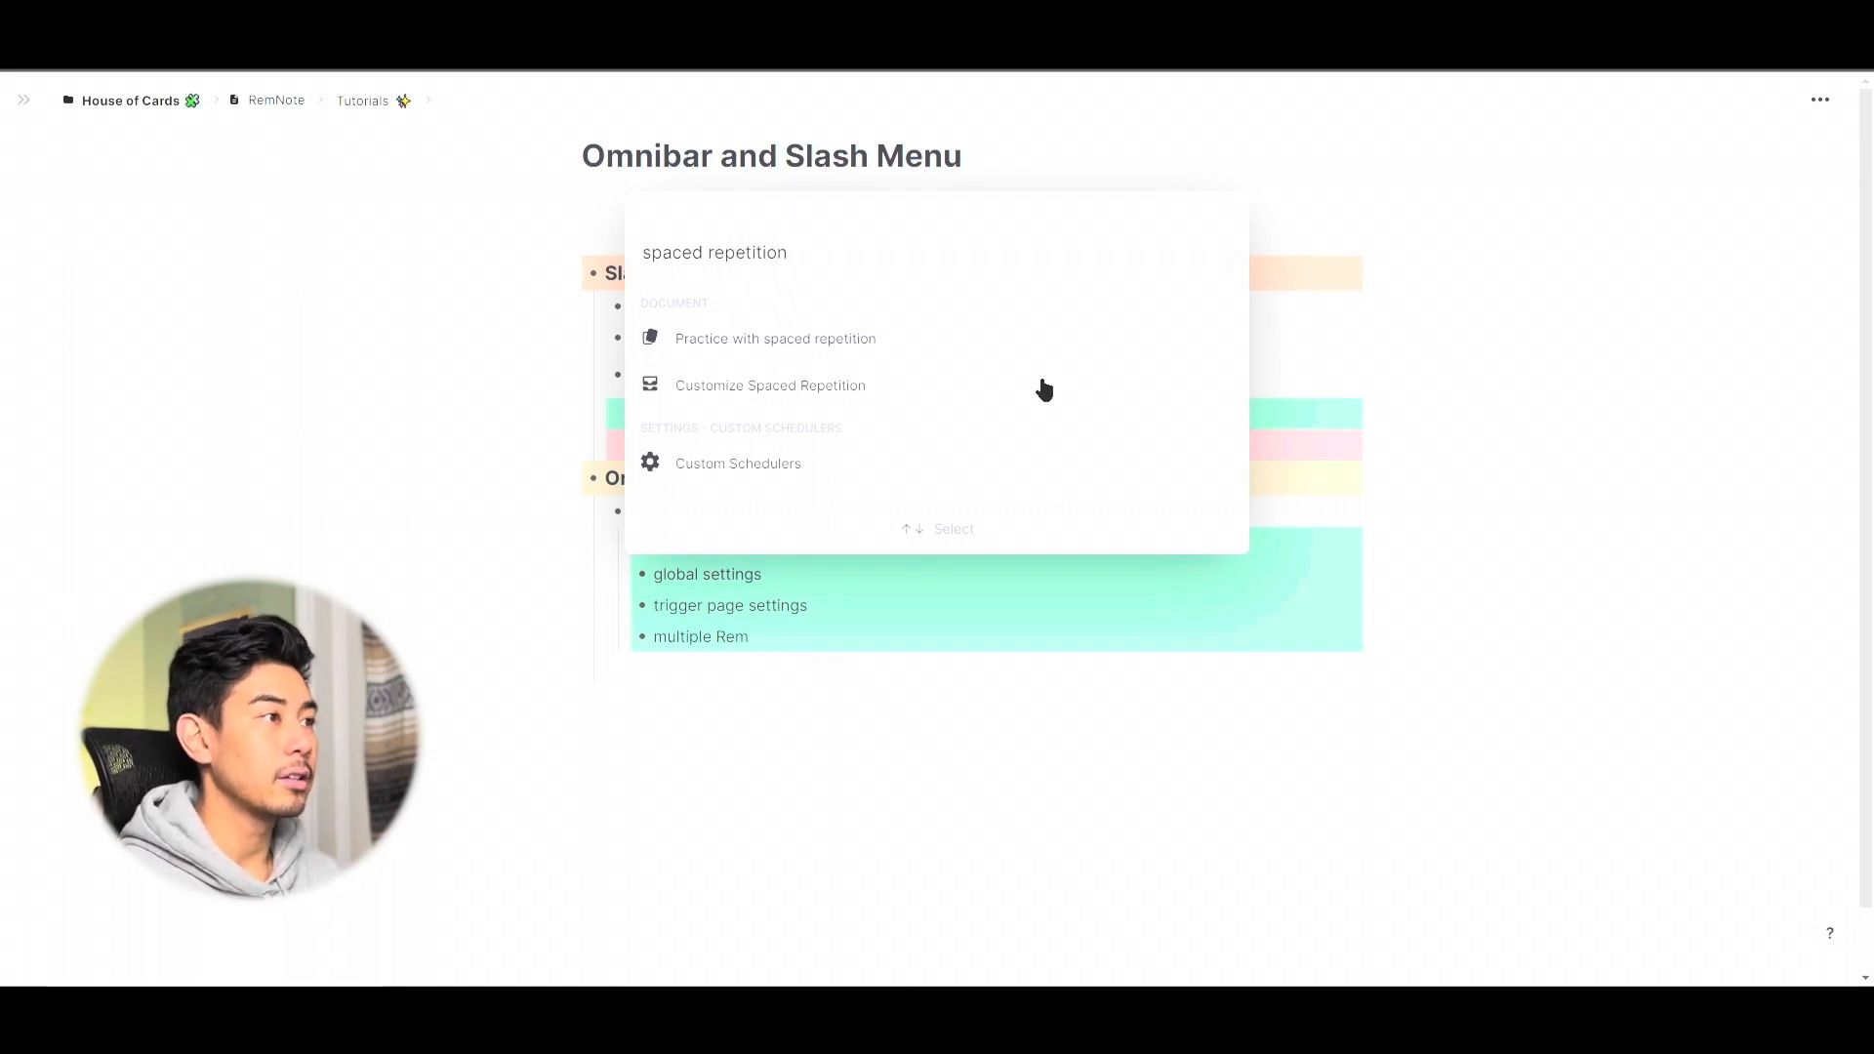
pyautogui.click(799, 357)
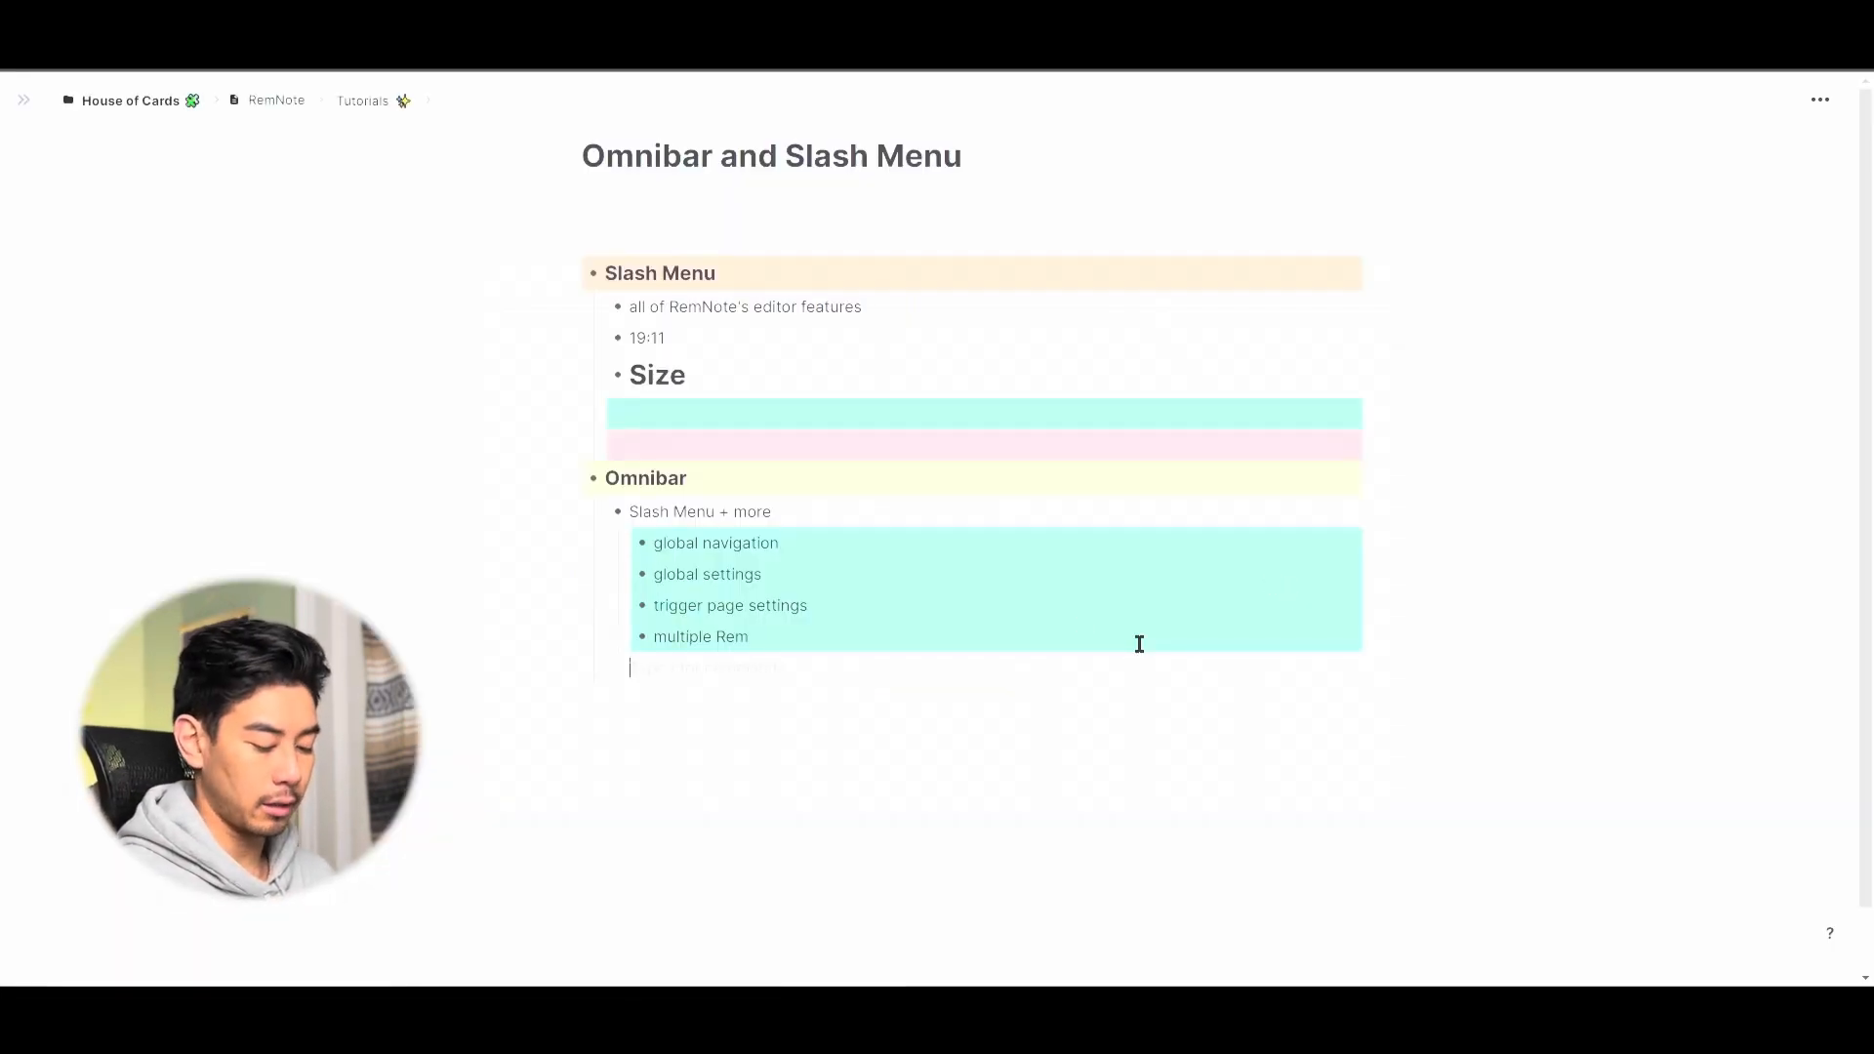
# Go to the Documents Table by searching the Omnibar for "document tabl".
pyautogui.hotkey('ctrl', 'k')
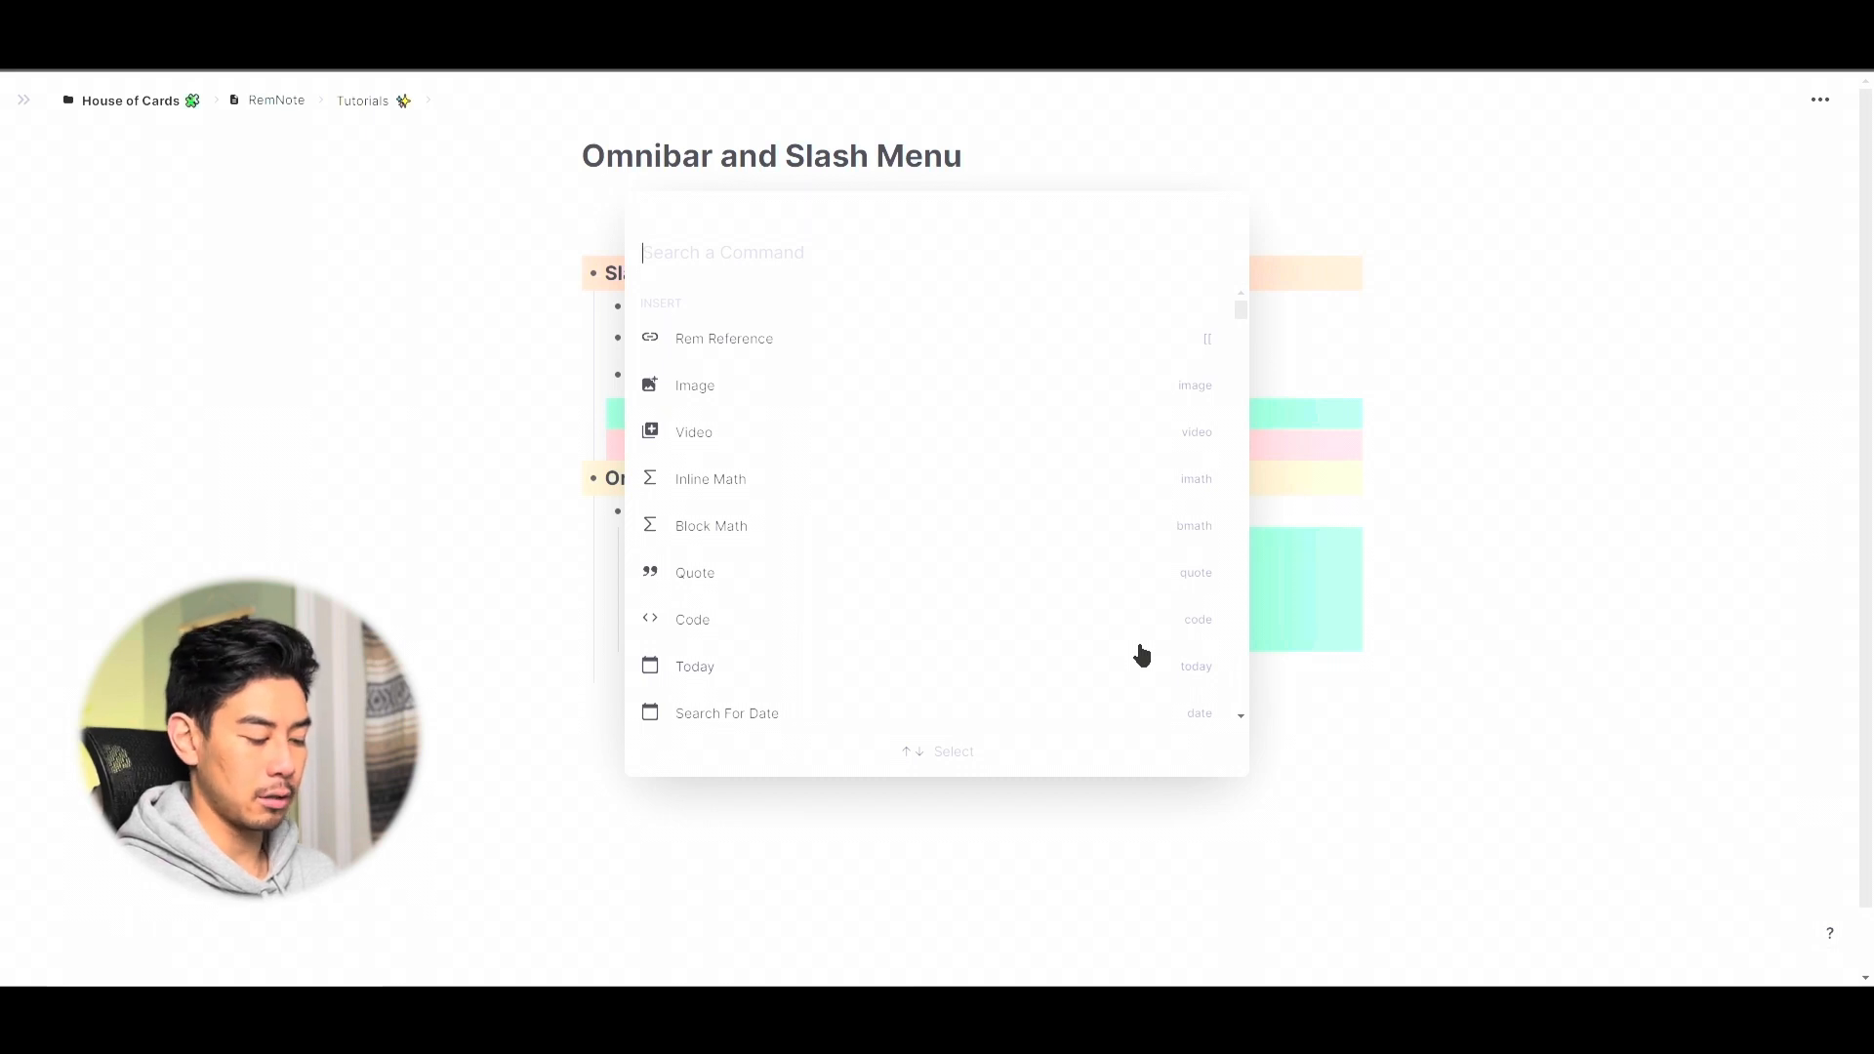
pyautogui.write('document tabl')
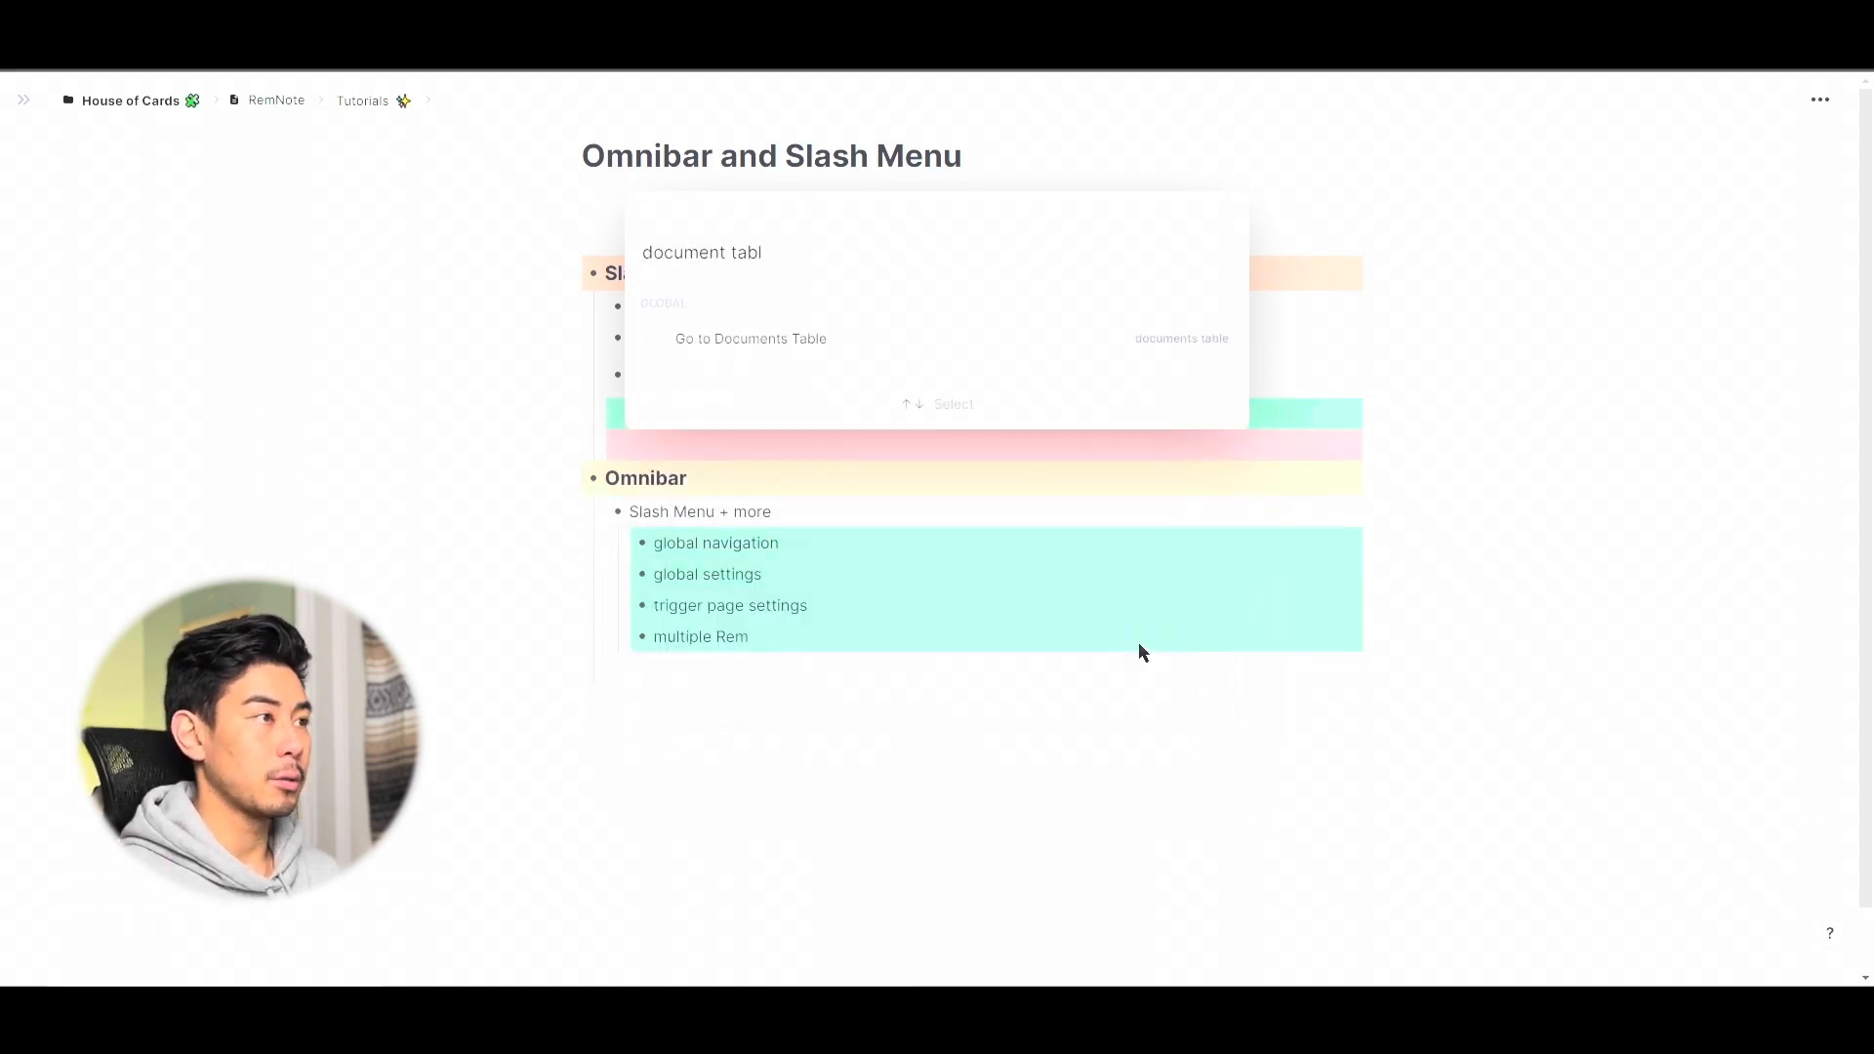
pyautogui.press('Return')
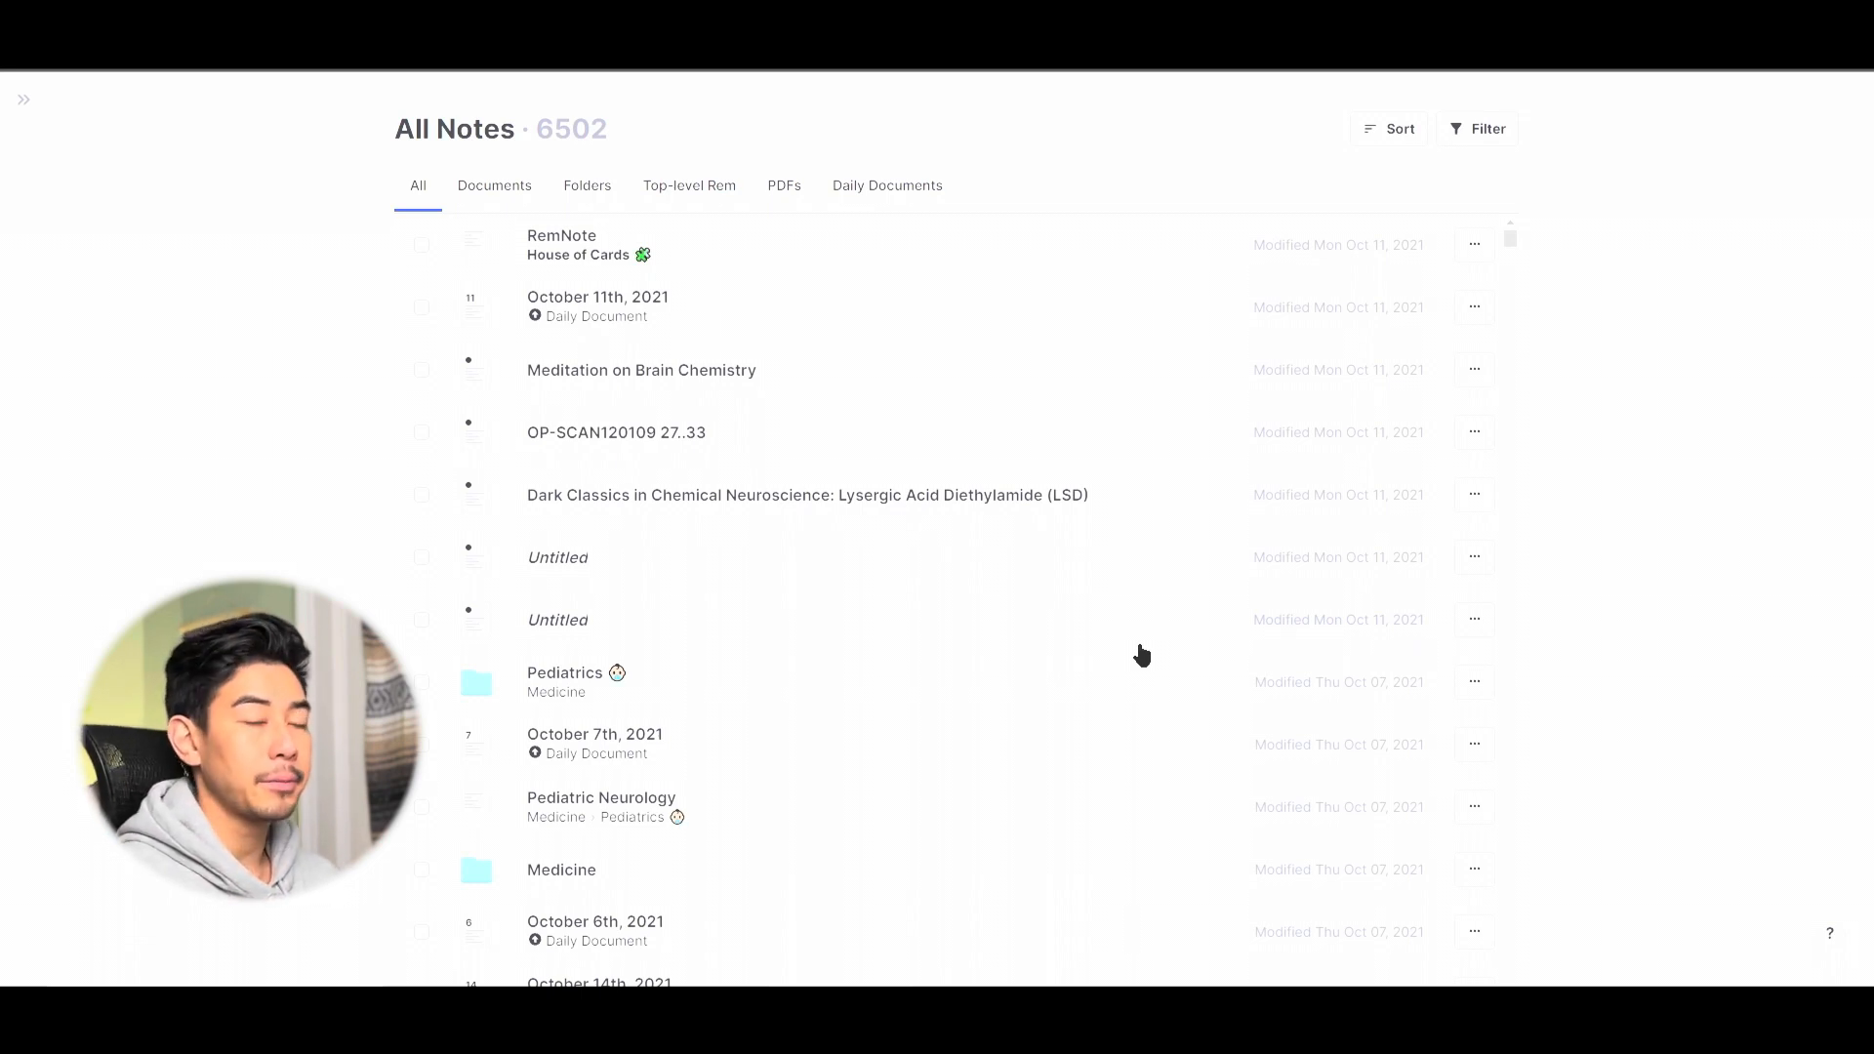
# Switch the interface to dark mode by searching the Omnibar for "dark mode".
pyautogui.hotkey('ctrl', 'k')
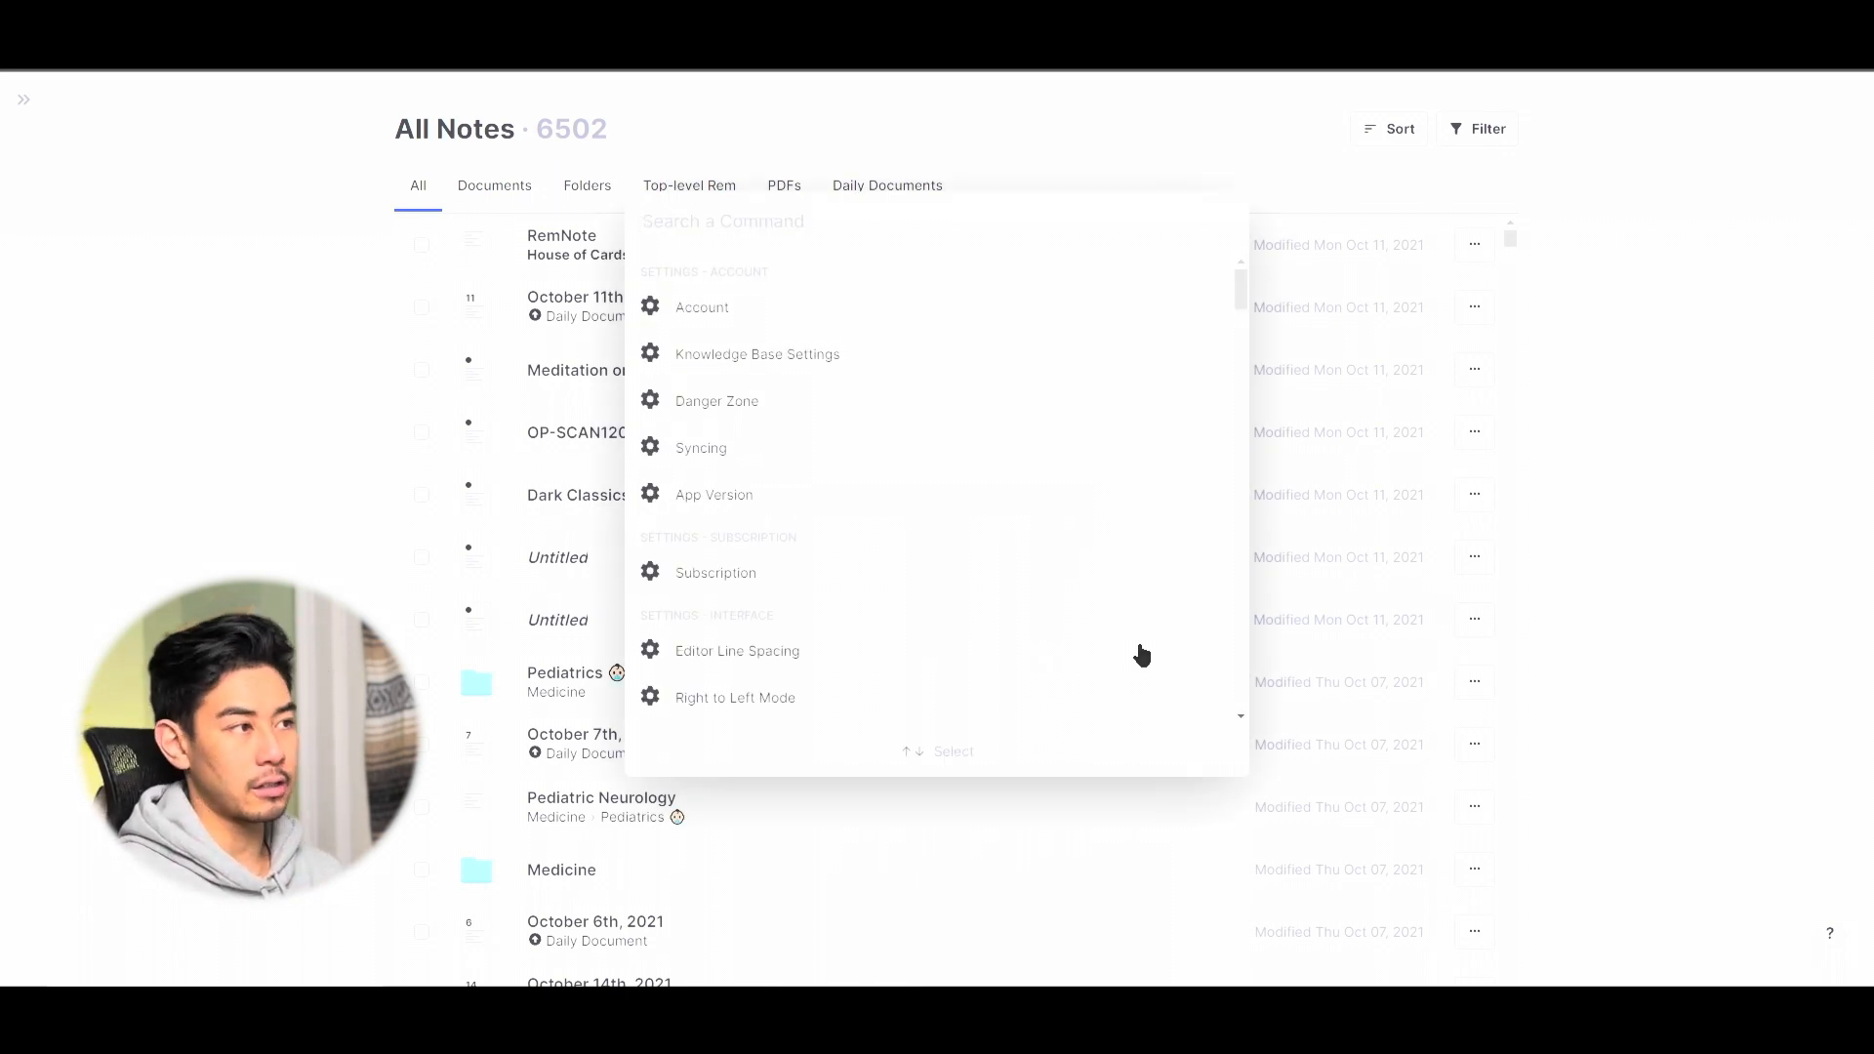
pyautogui.write('dark mod')
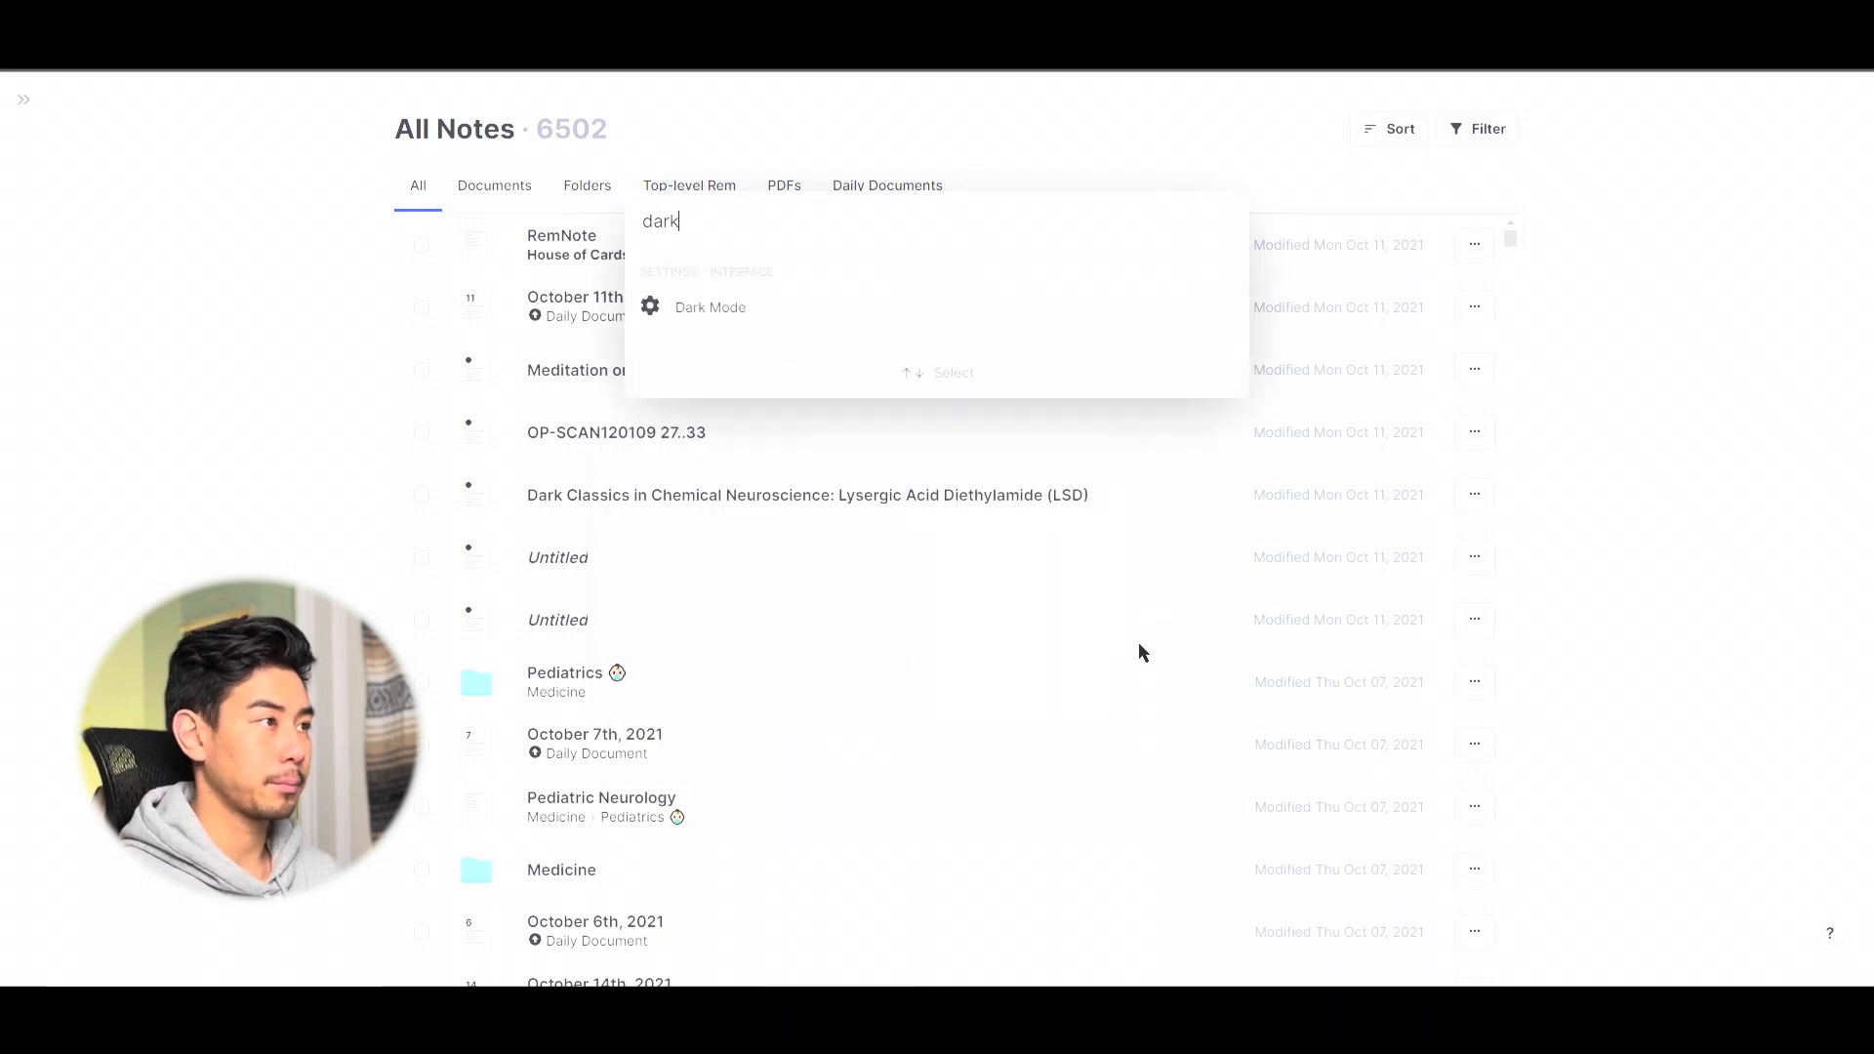
pyautogui.write('e')
pyautogui.press('Return')
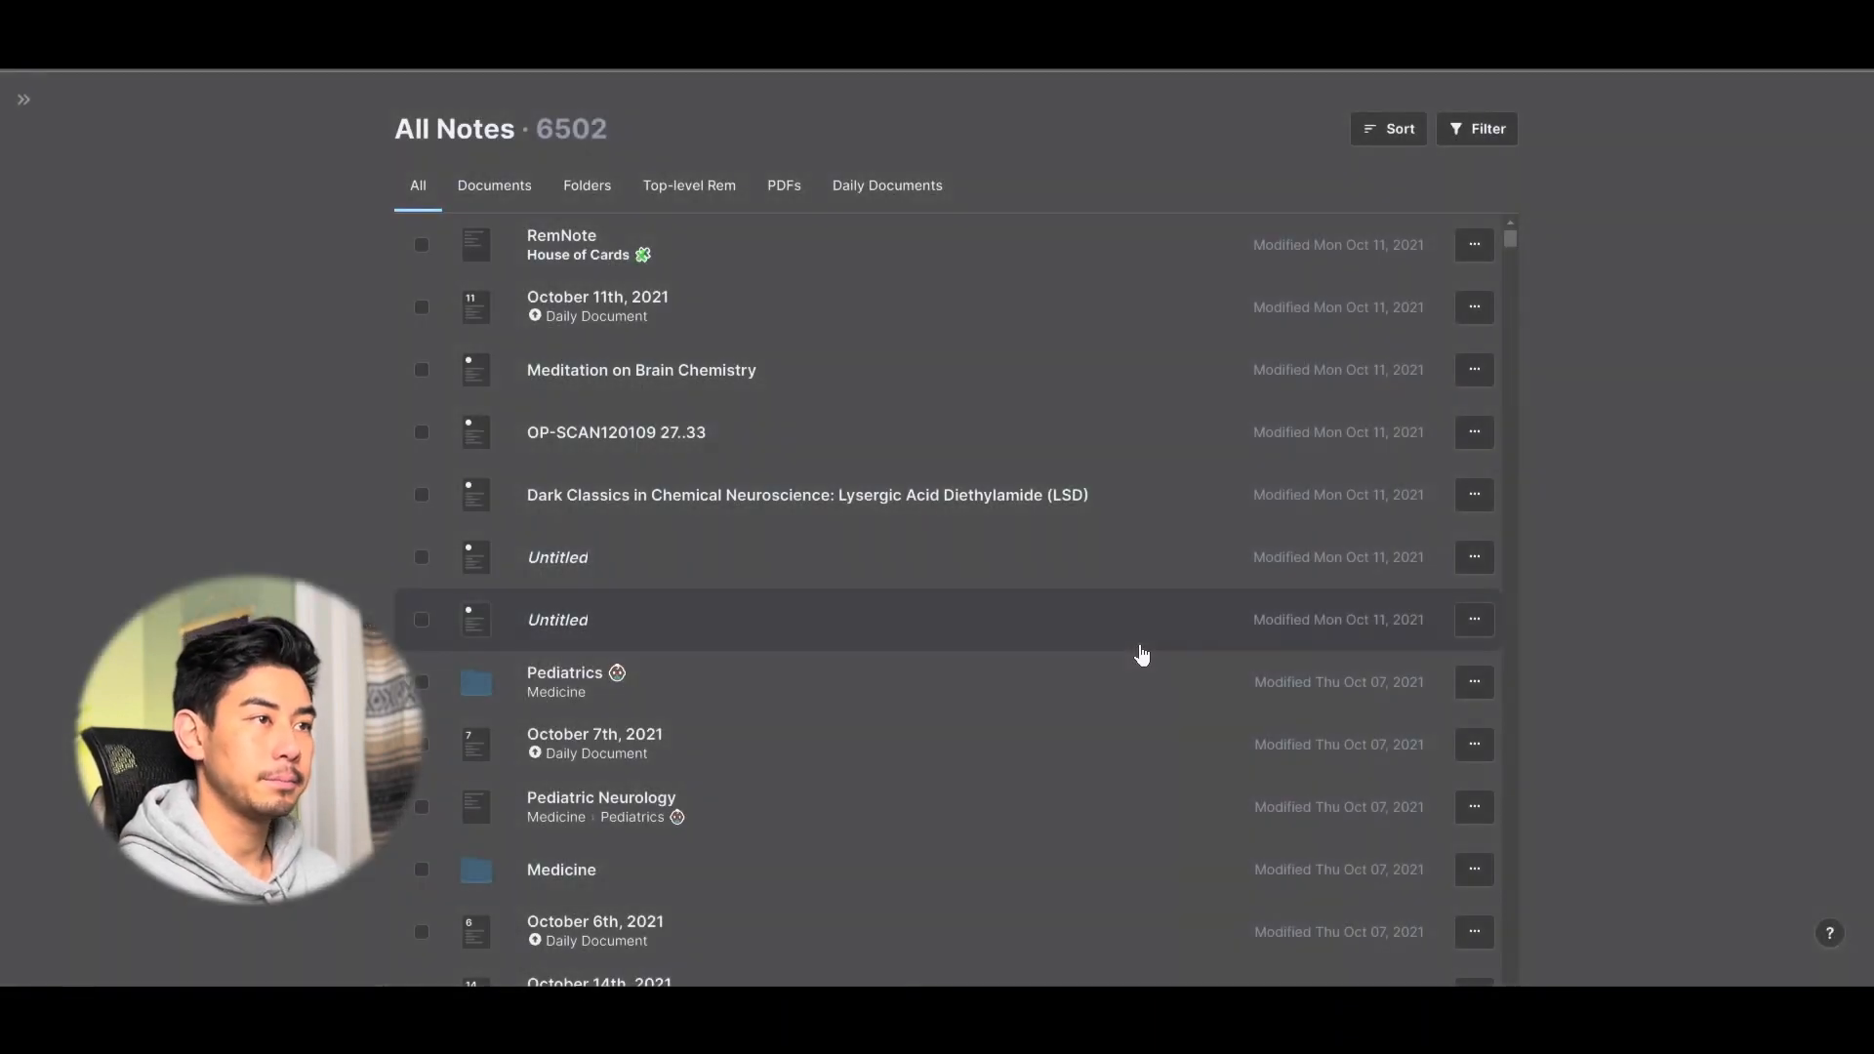
# Turn dark mode back off by searching the Omnibar for "dark".
pyautogui.hotkey('ctrl', 'k')
pyautogui.write('d')
pyautogui.press('BackSpace')
pyautogui.write('dark')
pyautogui.press('Return')
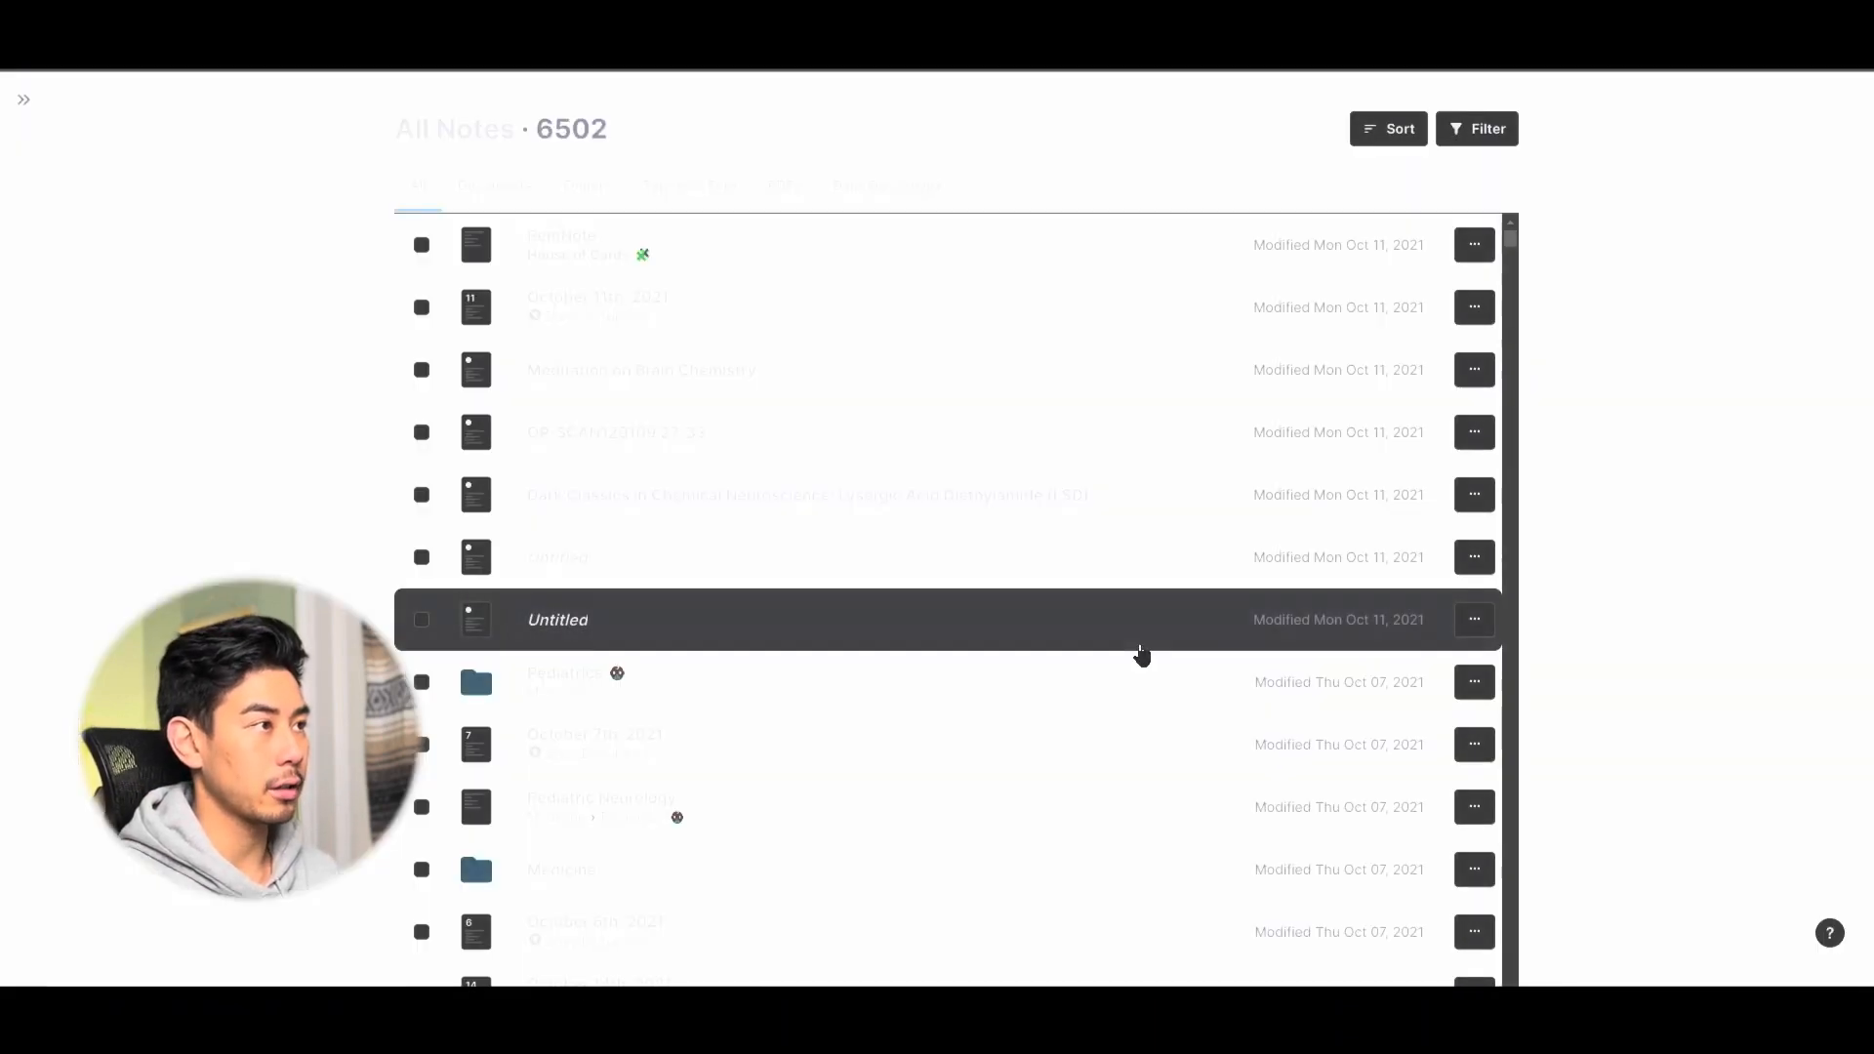
# Search the Omnibar for "do", browse the matching commands, and replace the search with "open".
pyautogui.hotkey('ctrl', 'k')
pyautogui.write('do')
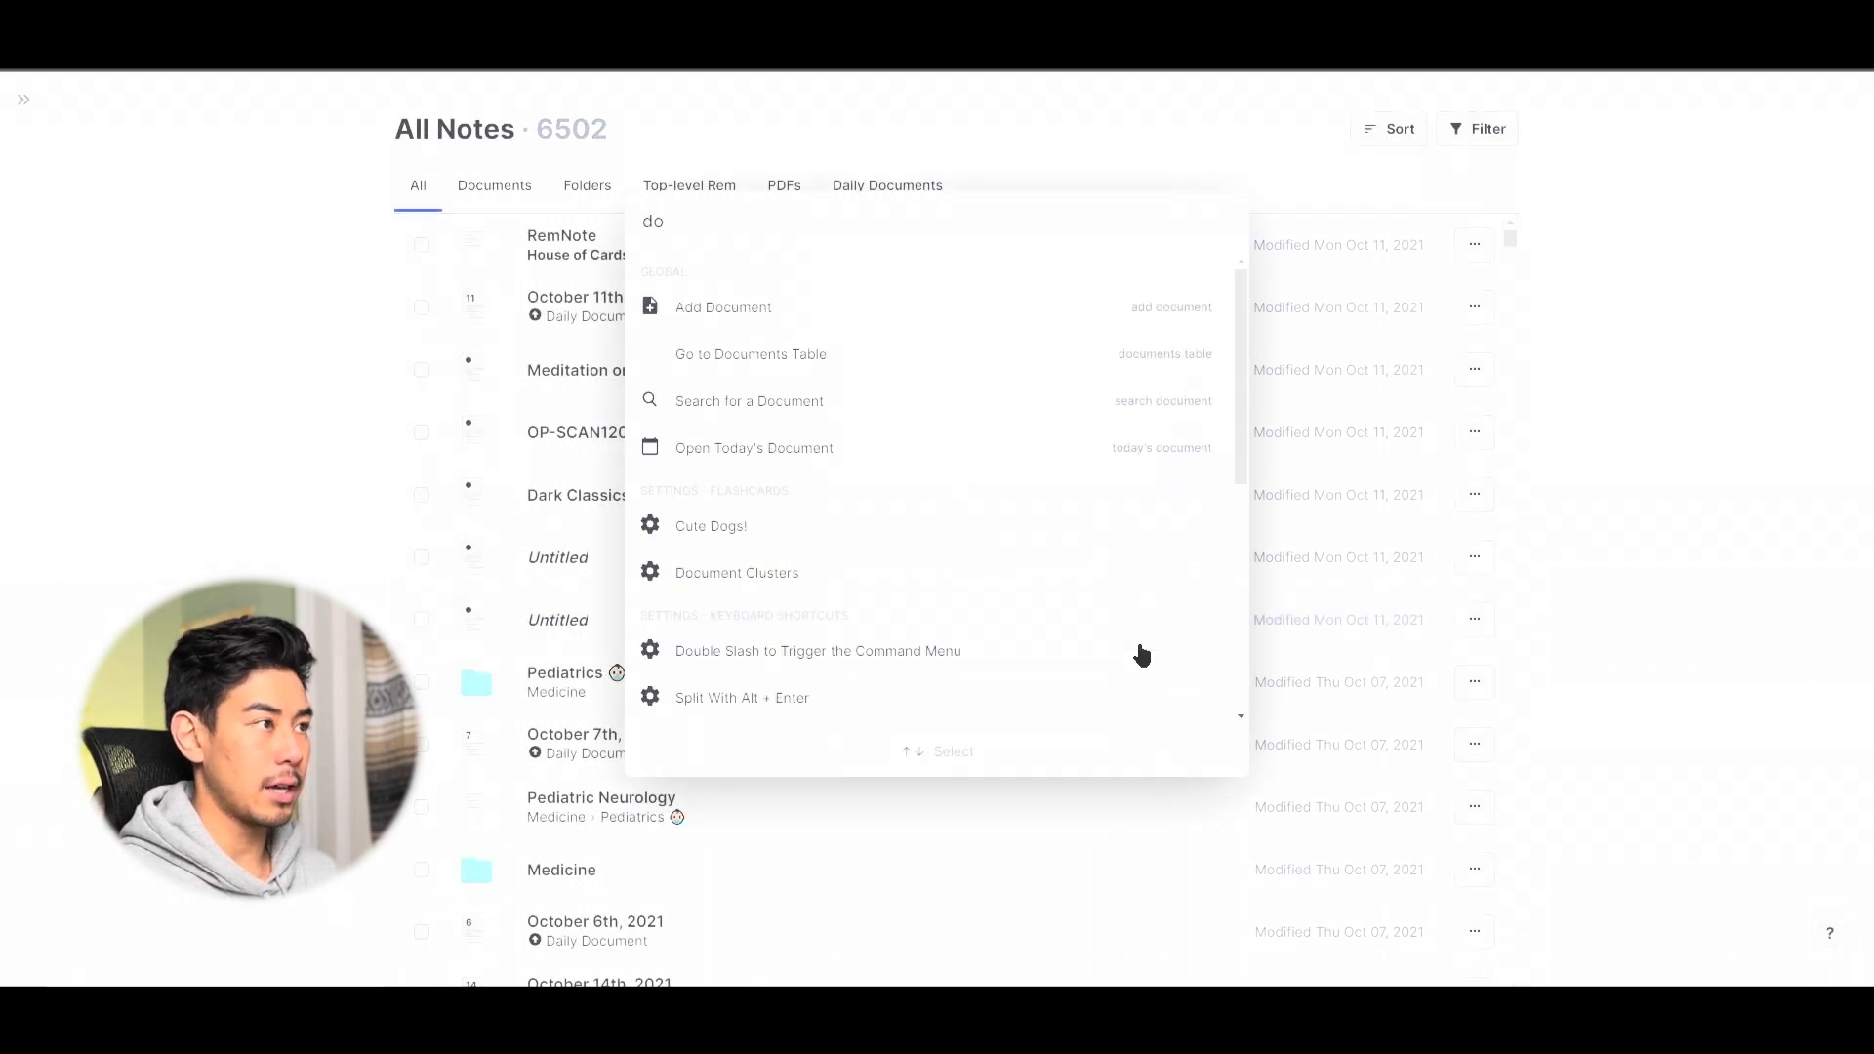
pyautogui.scroll(-3, 1142, 654)
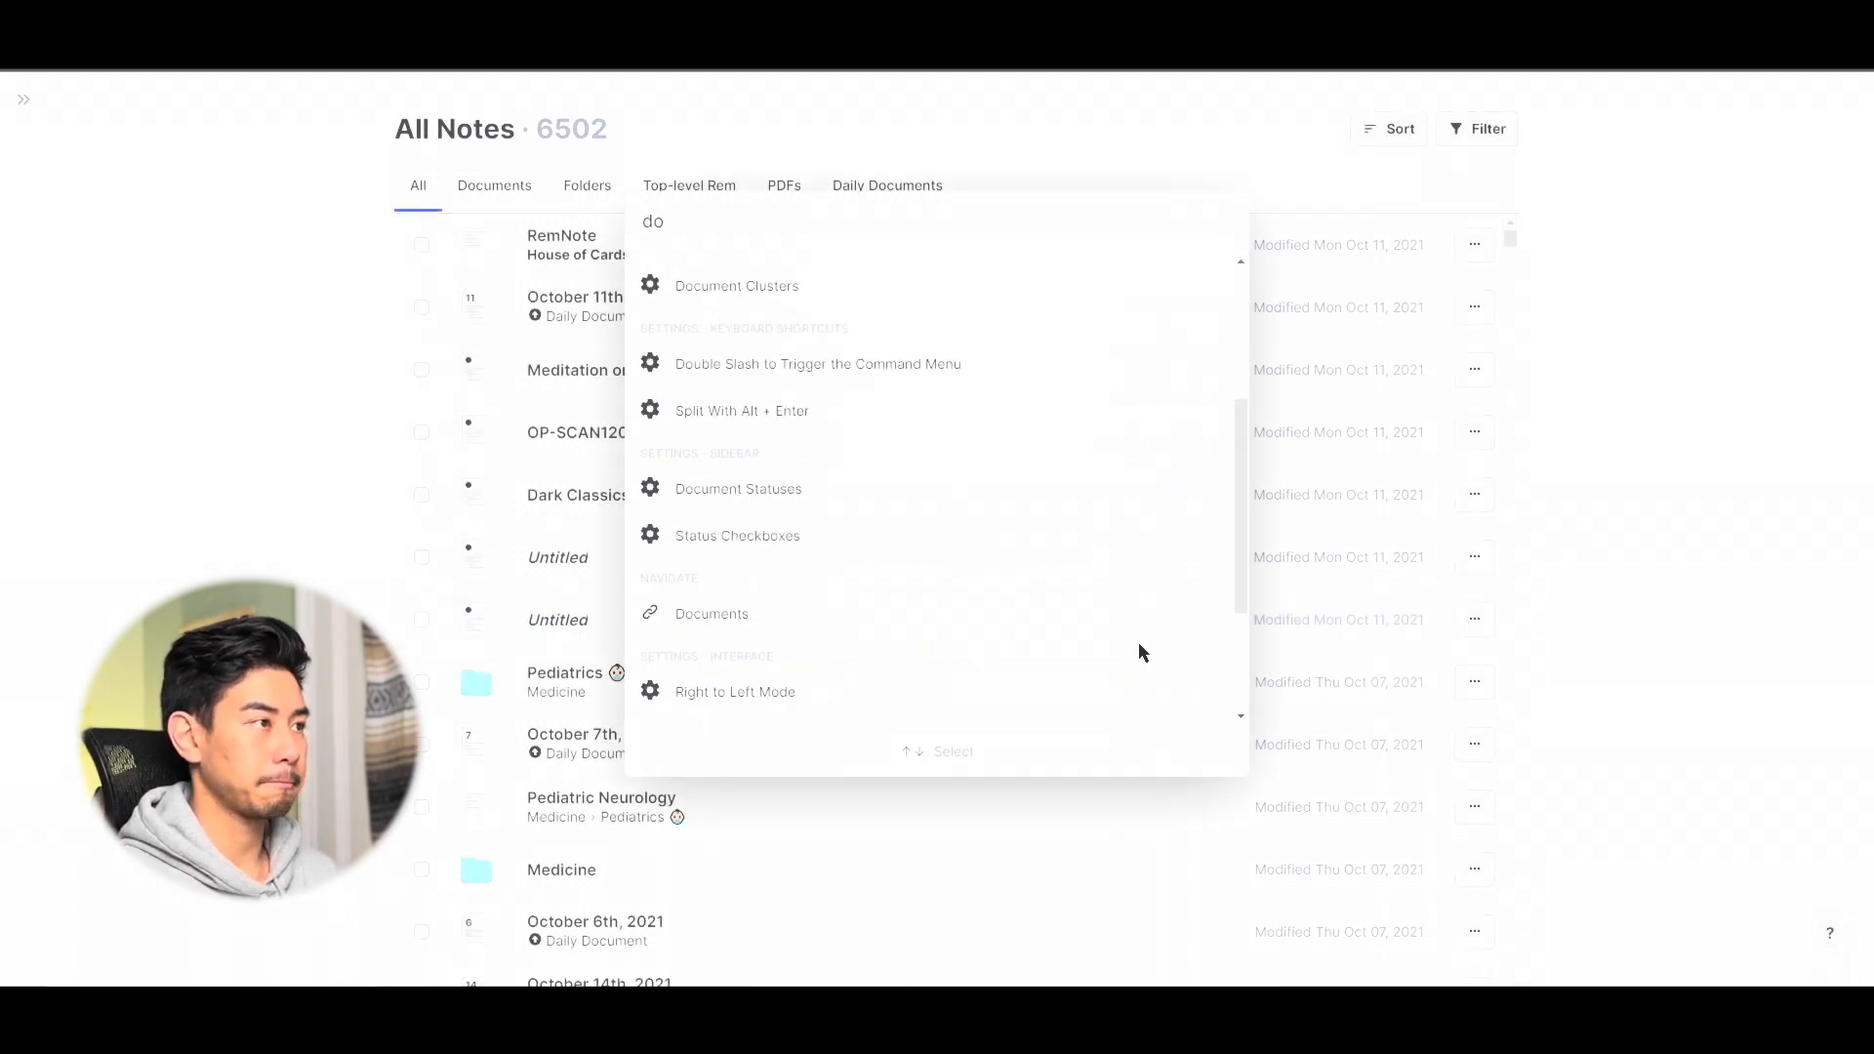
pyautogui.scroll(1, 1139, 644)
pyautogui.press('BackSpace')
pyautogui.press('BackSpace')
pyautogui.write('open')
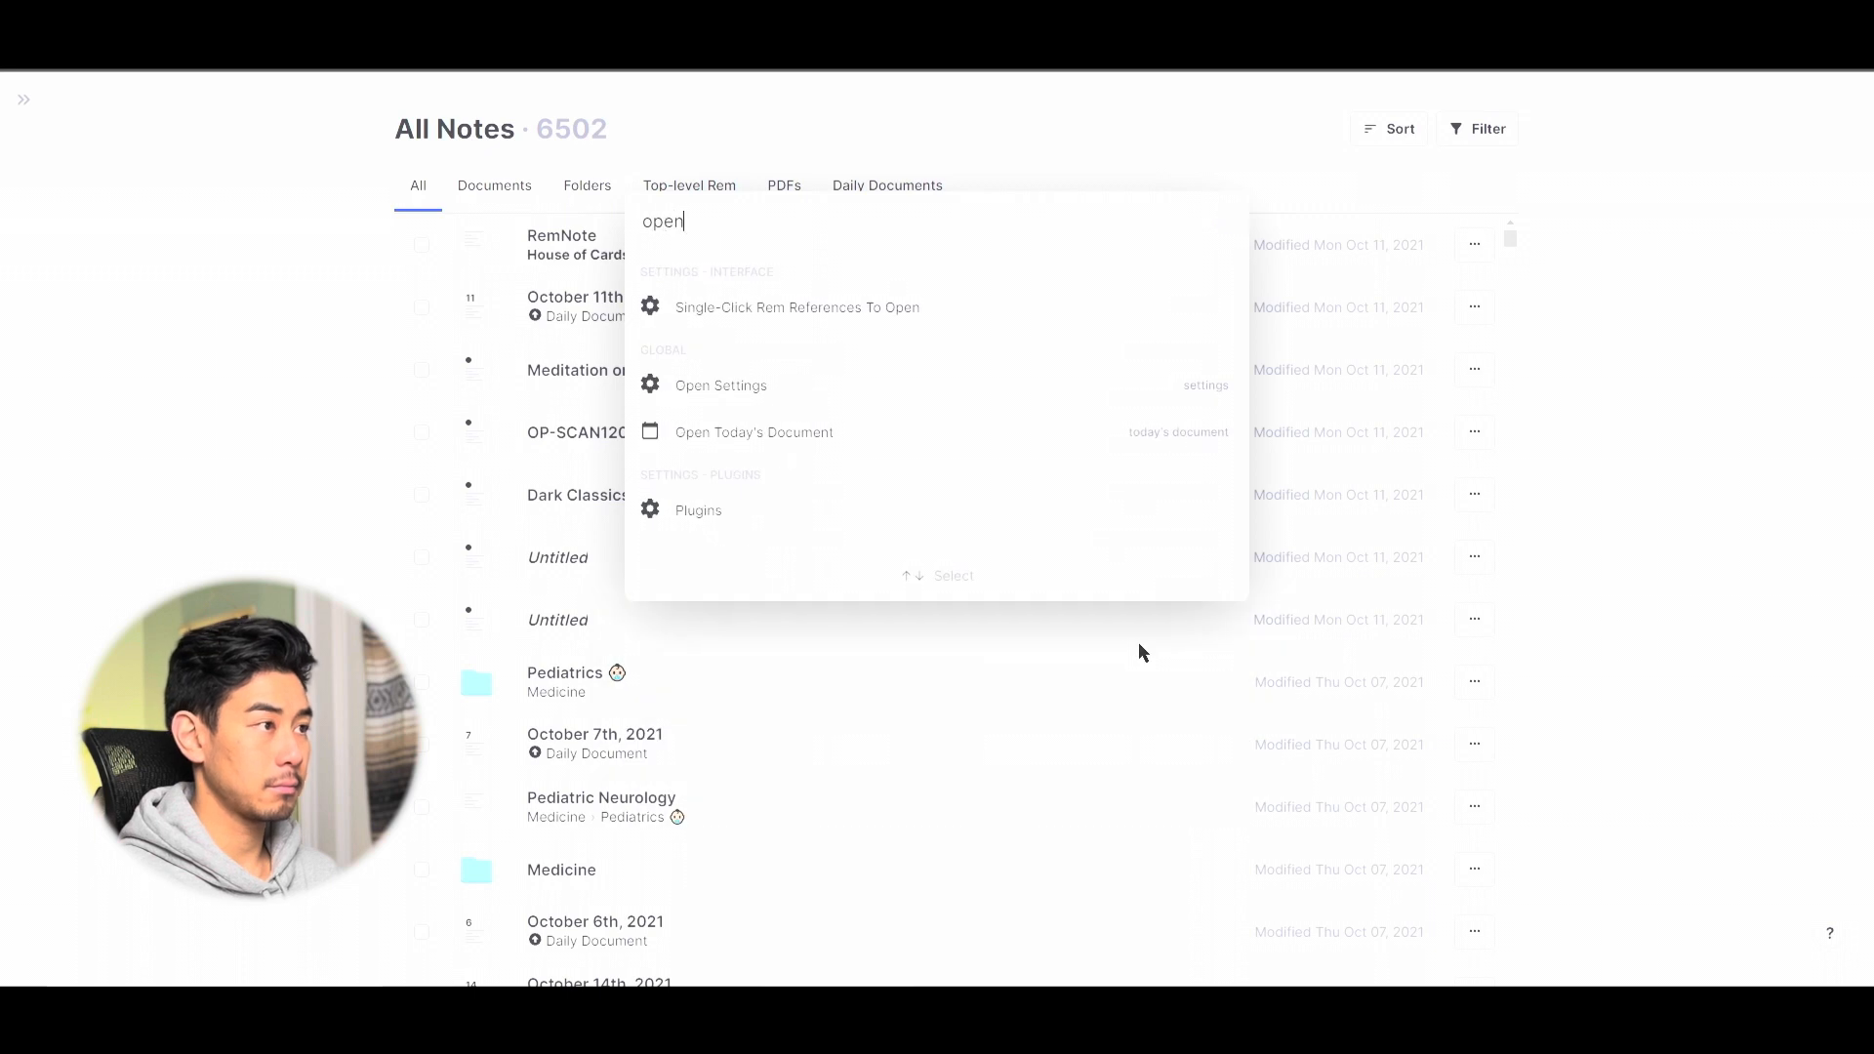
pyautogui.press('Return')
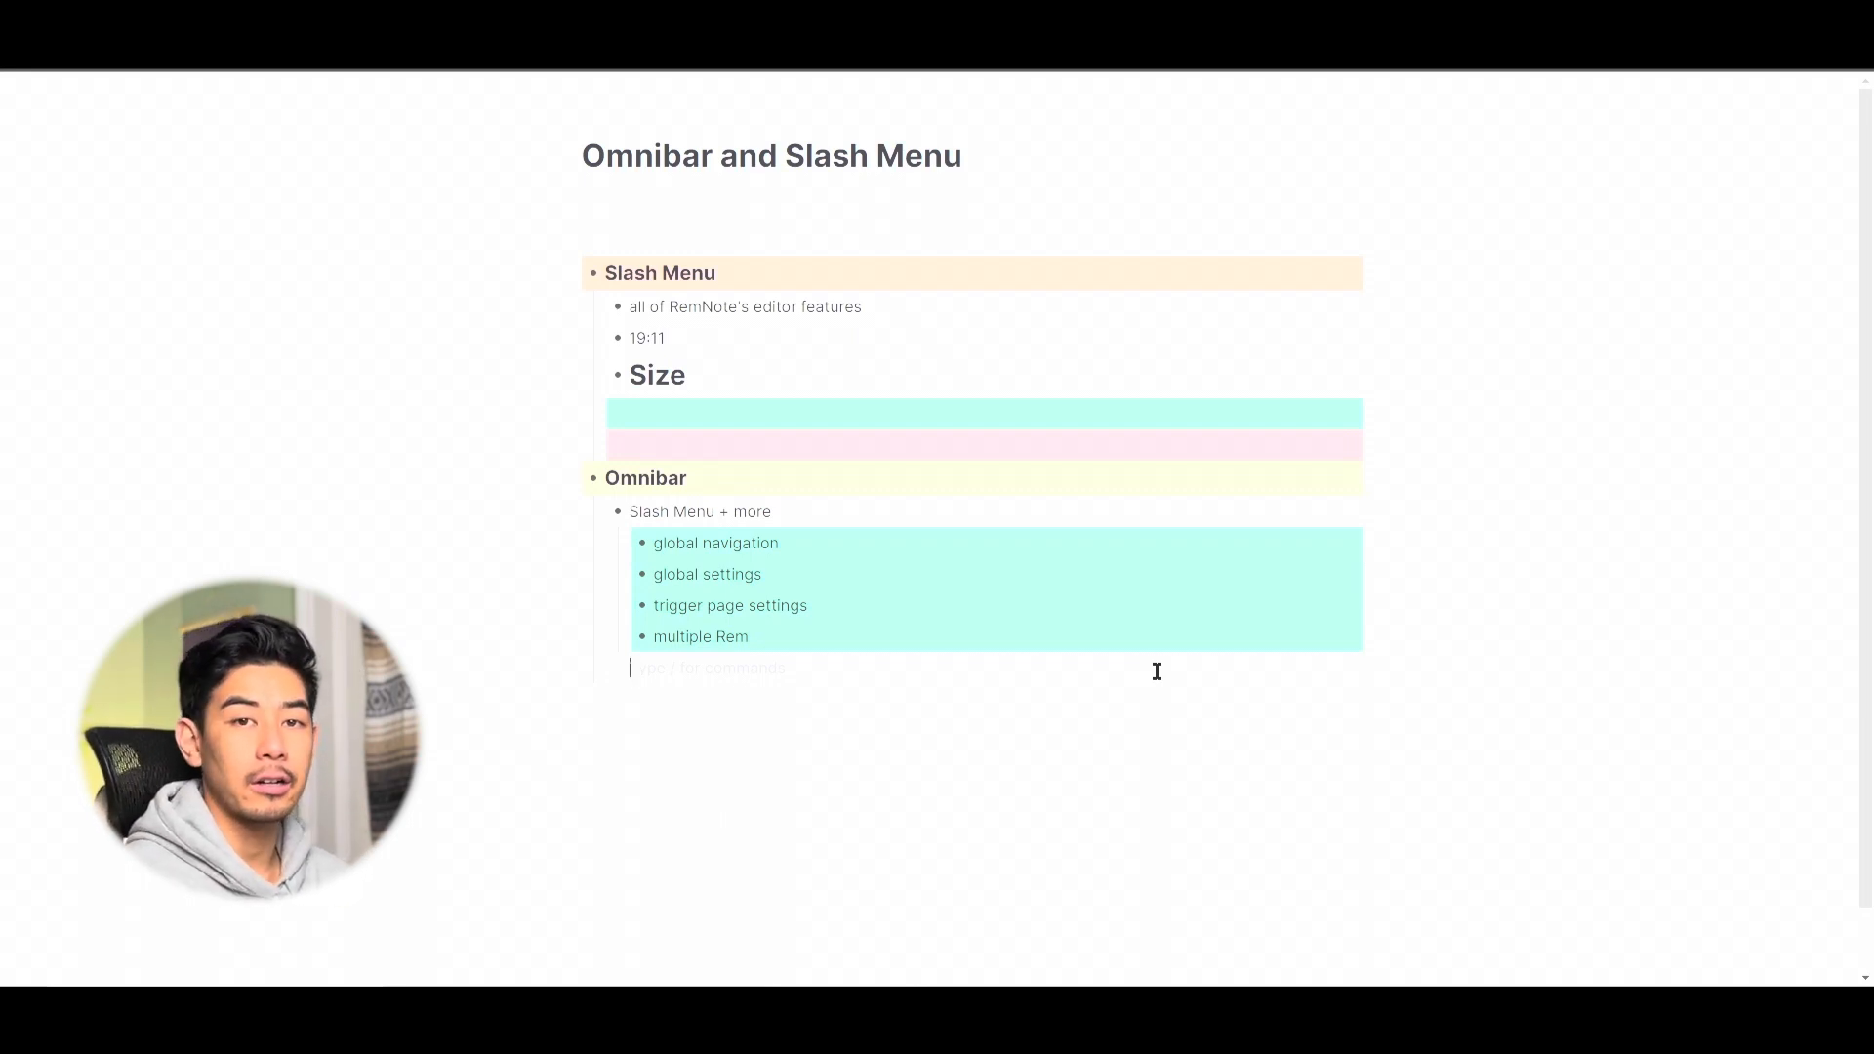
# Open the Omnibar from the empty bullet below "multiple Rem" in the Omnibar and Slash Menu document.
pyautogui.hotkey('ctrl', '/')
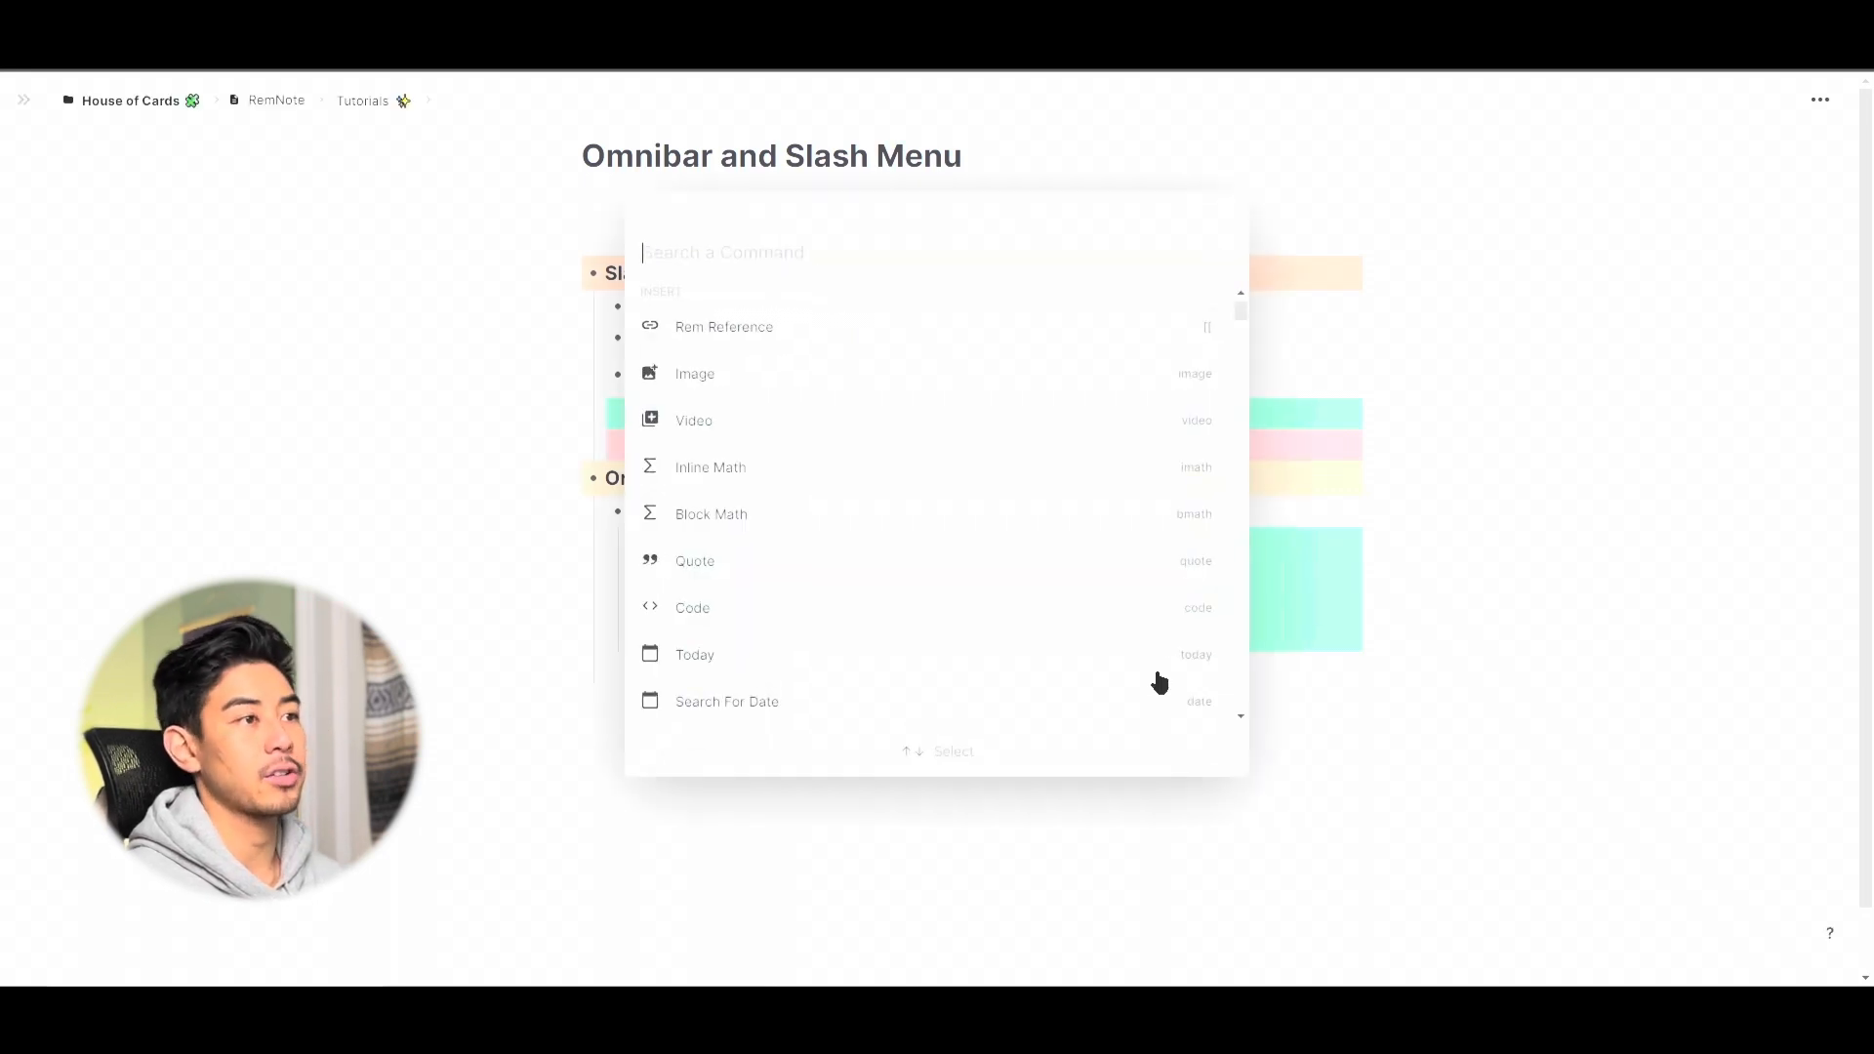